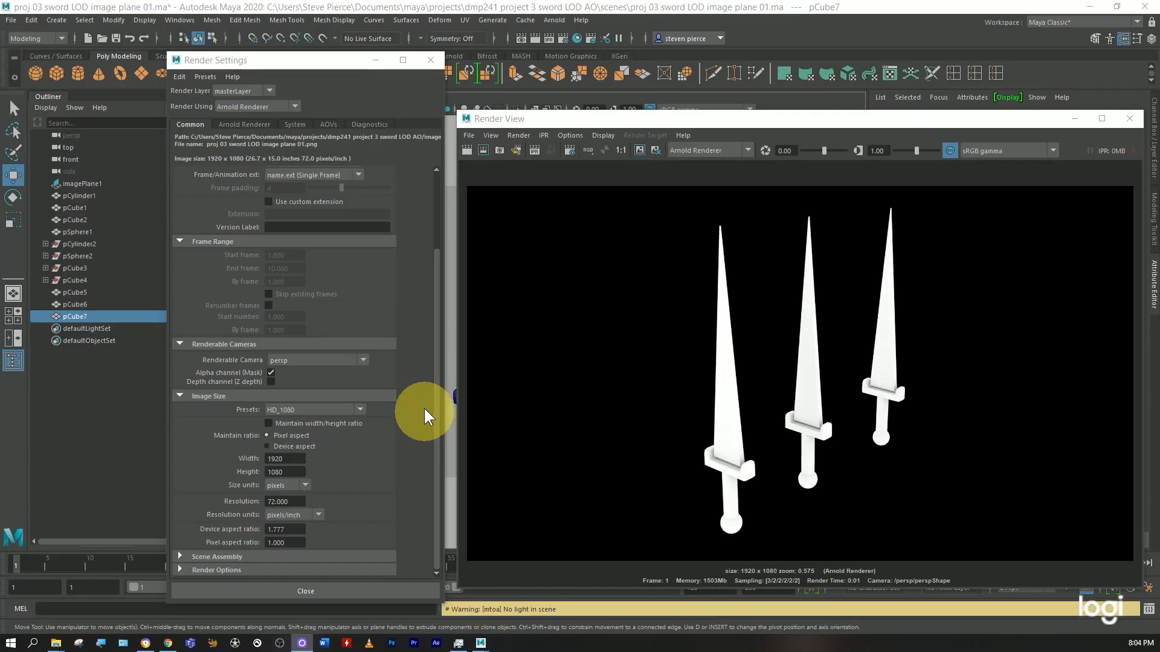
{"action": "left_click", "coordinate": [371, 125]}
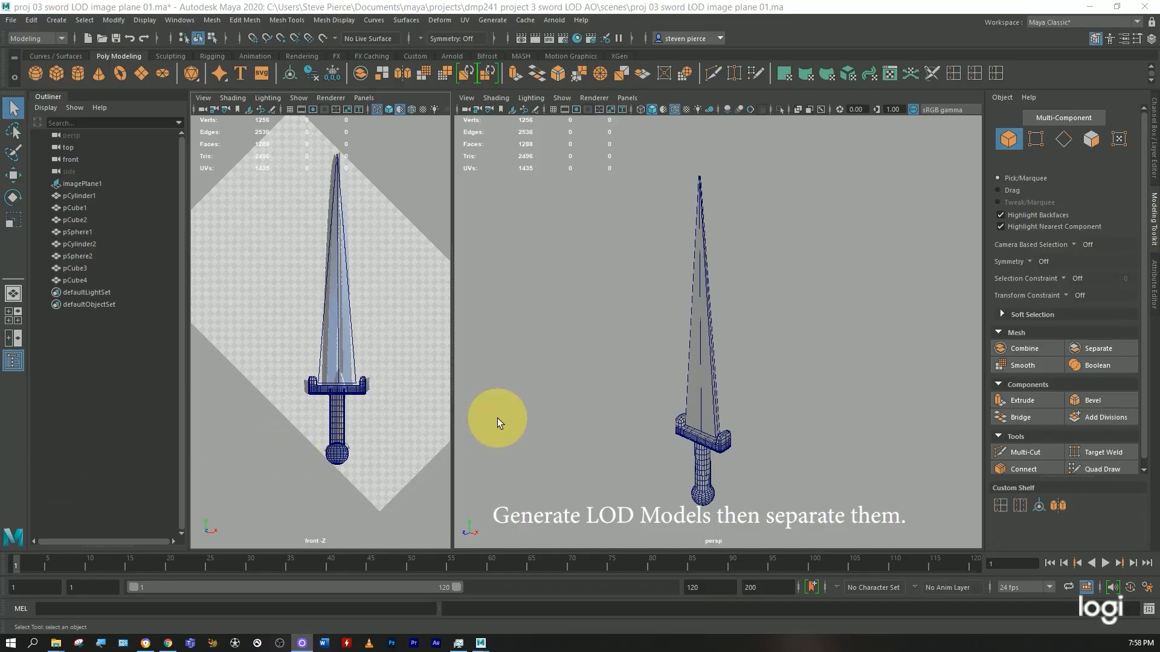
Select the sword's blade, guard, grip and pommel one at a time to check that they are separate objects.
{"action": "left_click", "coordinate": [693, 311]}
{"action": "left_click", "coordinate": [713, 452]}
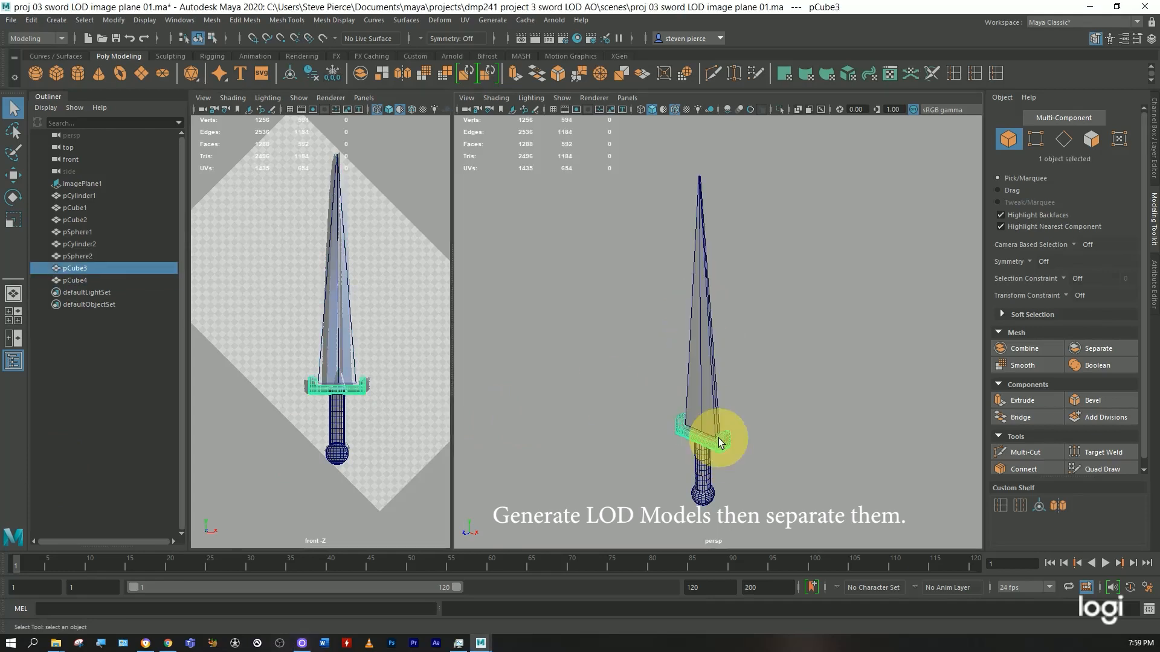
{"action": "left_click", "coordinate": [699, 472]}
{"action": "left_click", "coordinate": [700, 492]}
Combine the blade, grip, guard and pommel into one mesh, merging UV sets by name with the pivot at the center.
{"action": "left_click", "coordinate": [693, 310]}
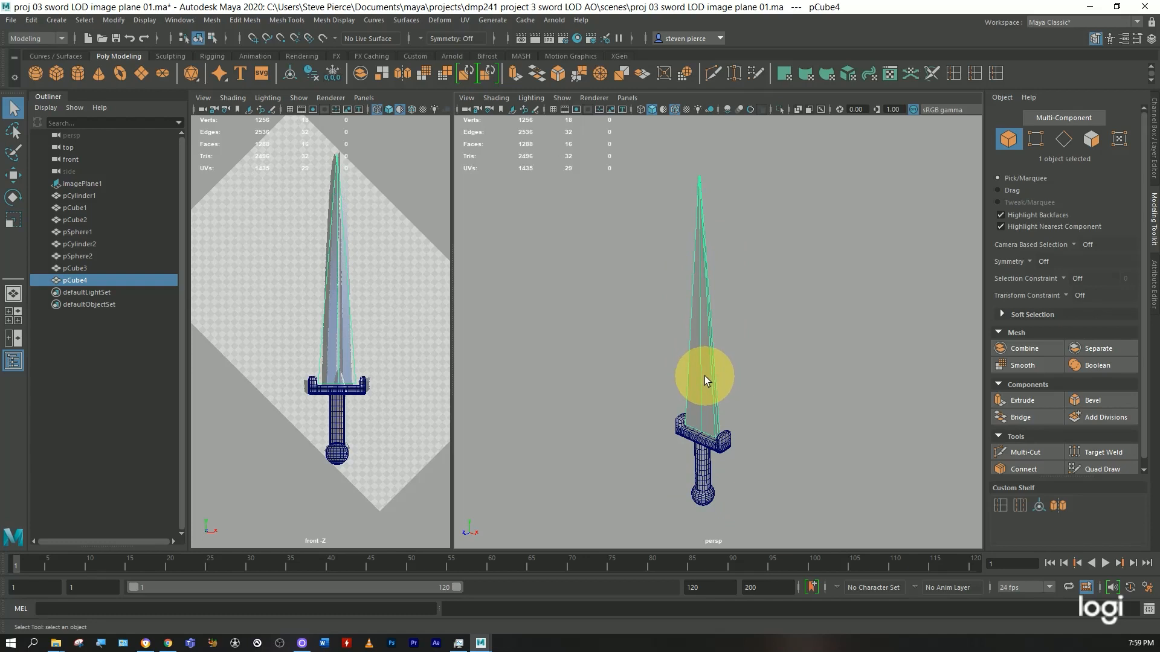
{"action": "left_click", "coordinate": [703, 477], "text": "shift"}
{"action": "left_click", "coordinate": [704, 444], "text": "shift"}
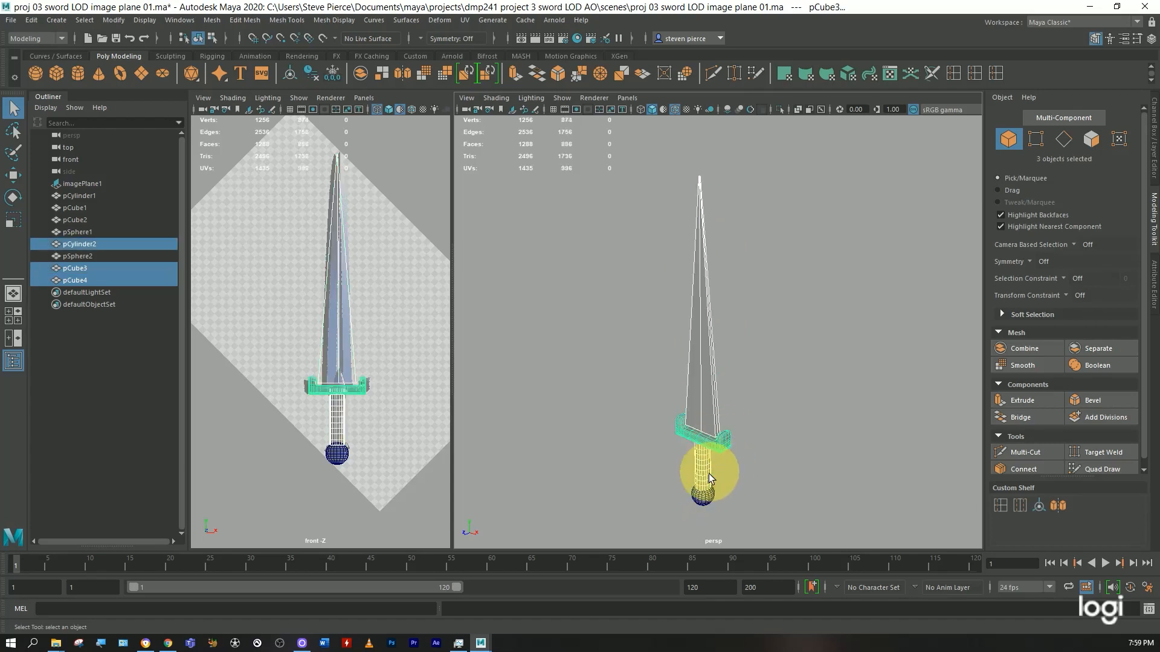
{"action": "left_click", "coordinate": [703, 492], "text": "shift"}
{"action": "left_click", "coordinate": [1038, 349], "text": "shift"}
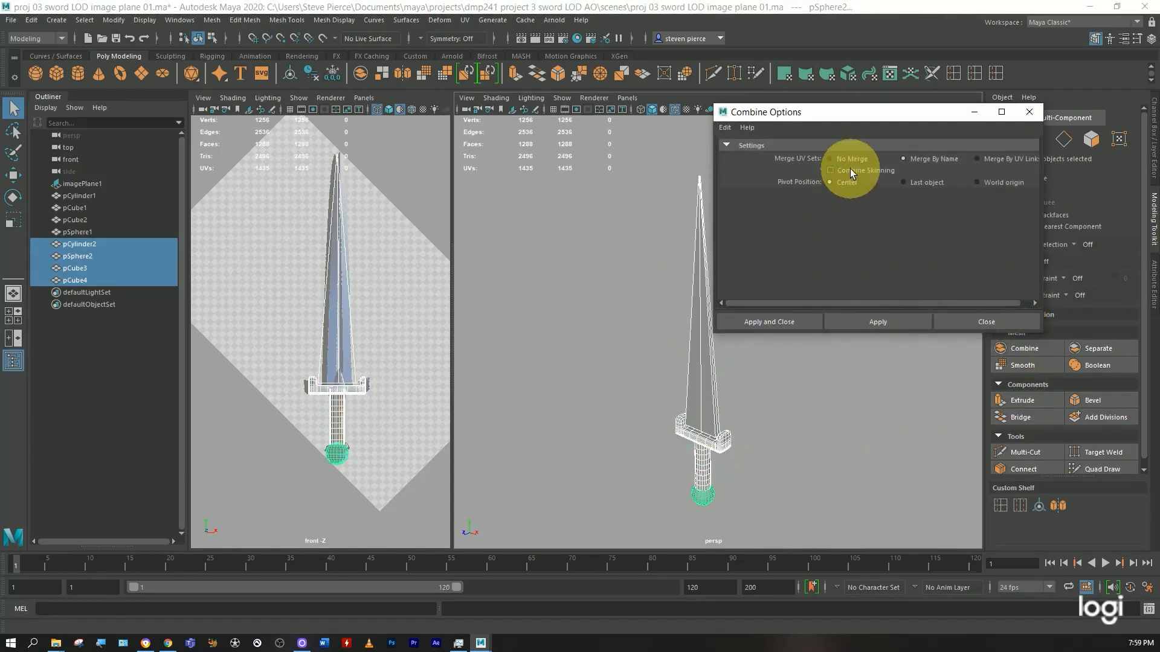
{"action": "left_click", "coordinate": [749, 322]}
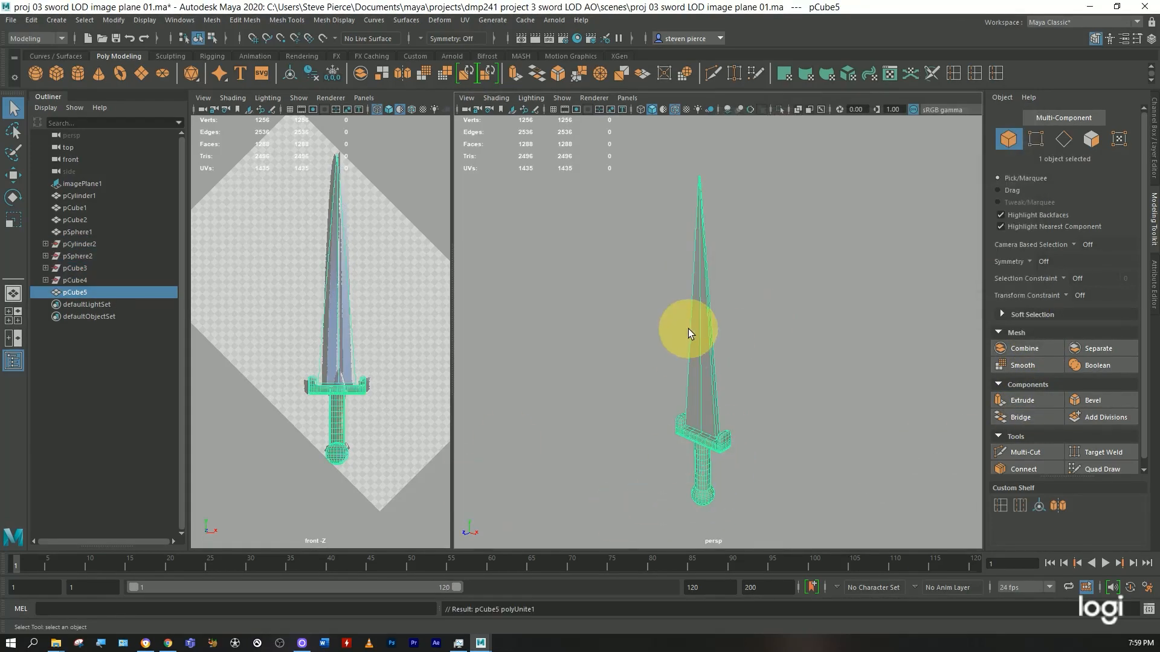
Generate two LOD meshes from the combined sword by percentage reduction, with LOD_1 at 33.3333 and LOD_2 at 55.5556.
{"action": "left_click", "coordinate": [32, 22]}
{"action": "mouse_move", "coordinate": [121, 275]}
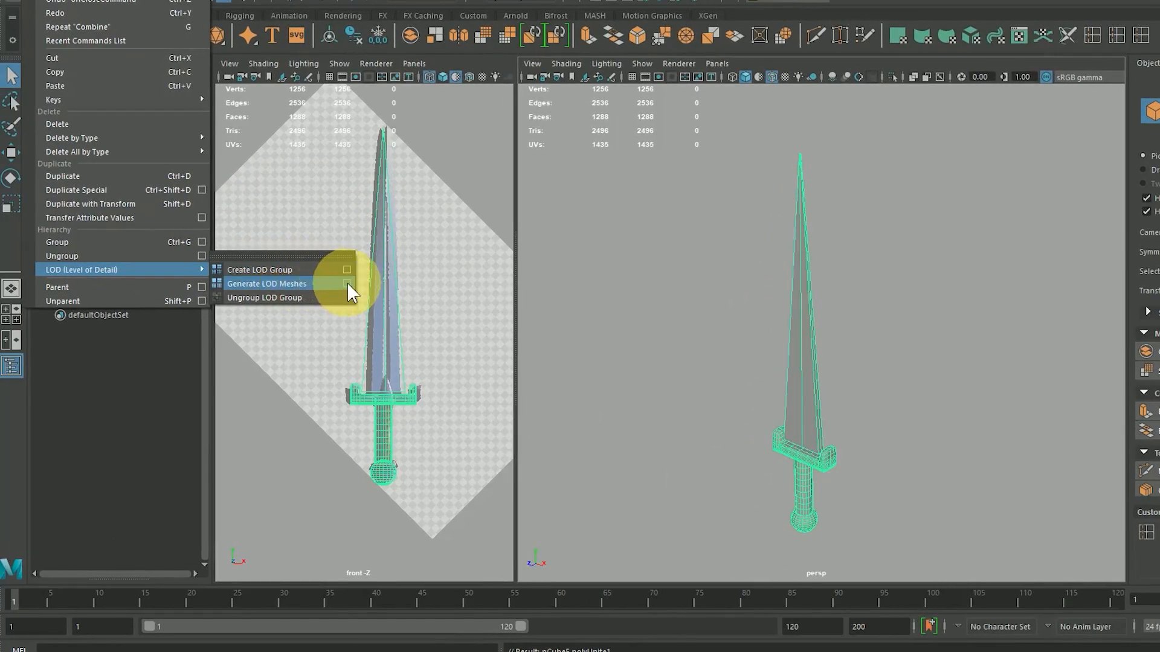
{"action": "left_click", "coordinate": [348, 284]}
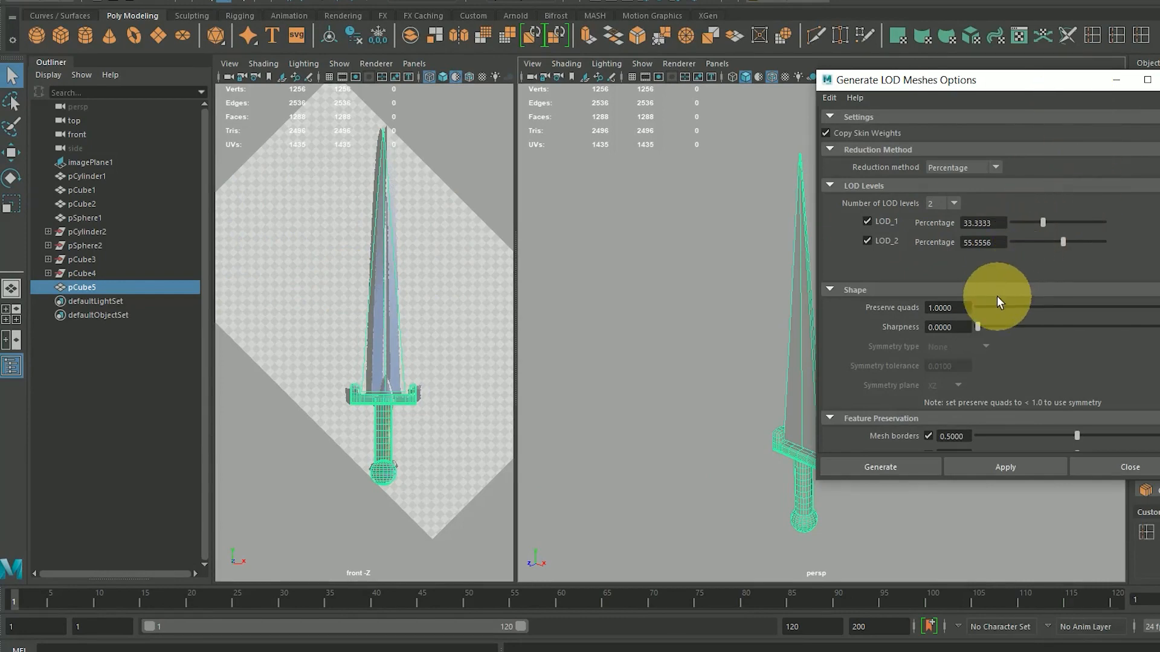
{"action": "left_click", "coordinate": [882, 467]}
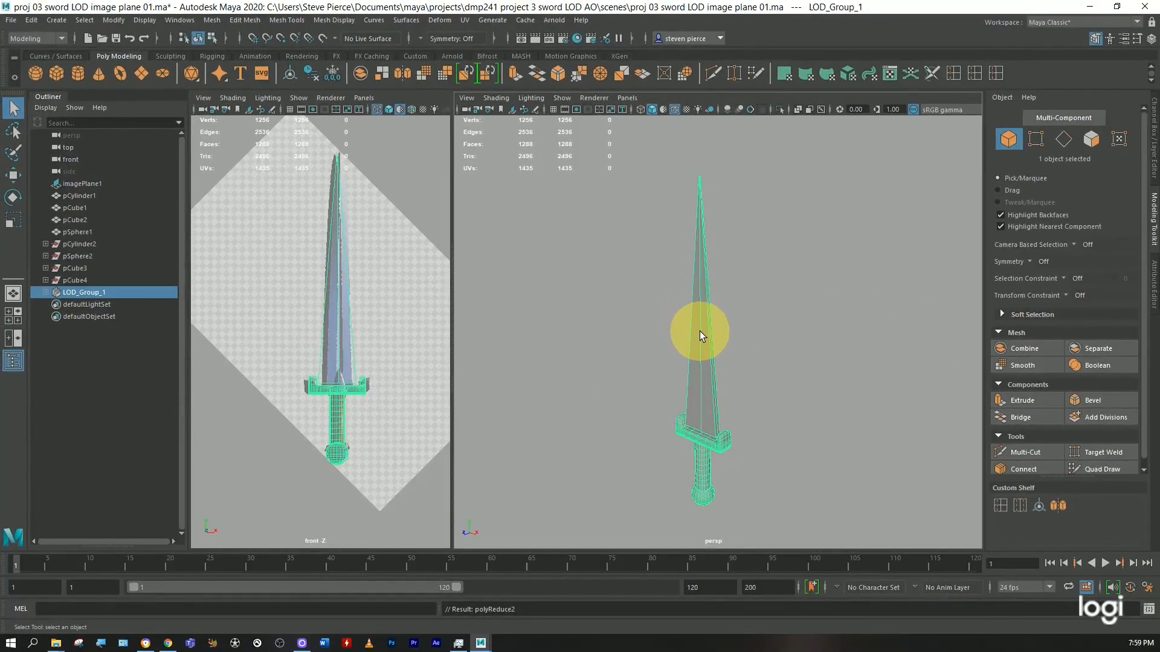
Ungroup the sword's LOD group into separate polygon objects.
{"action": "left_click", "coordinate": [32, 20]}
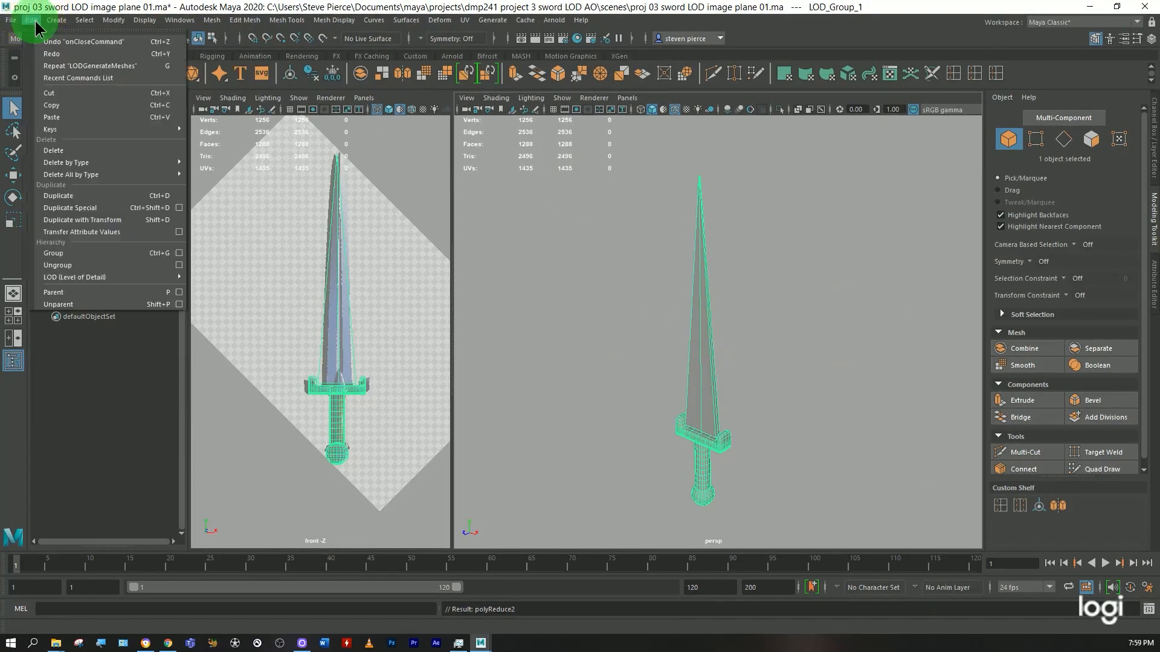
{"action": "mouse_move", "coordinate": [110, 278]}
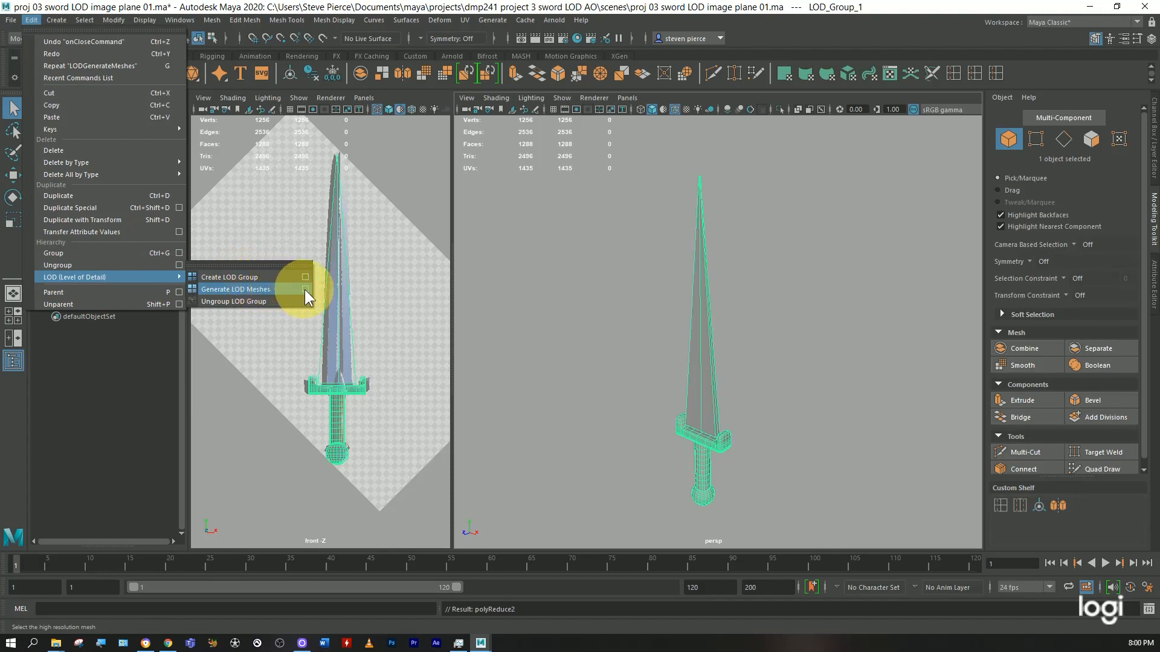
{"action": "left_click", "coordinate": [264, 301]}
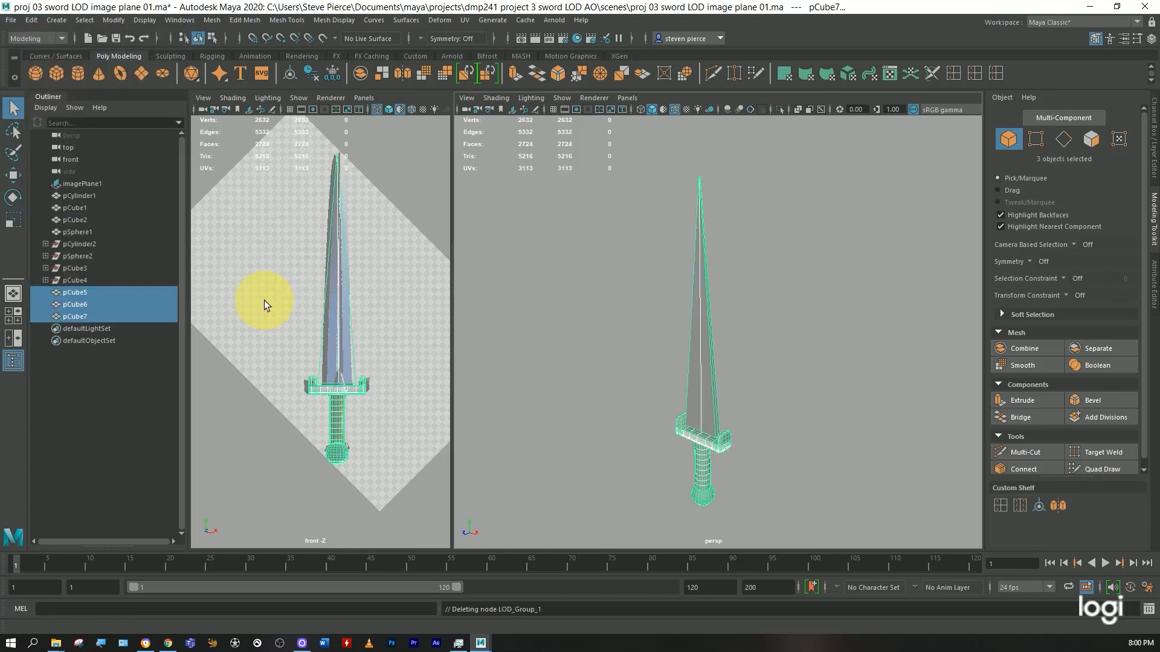
Examine the ungrouped meshes pCube5, pCube6 and pCube7 one by one, comparing their polygon counts.
{"action": "left_click", "coordinate": [86, 295]}
{"action": "left_click", "coordinate": [81, 306]}
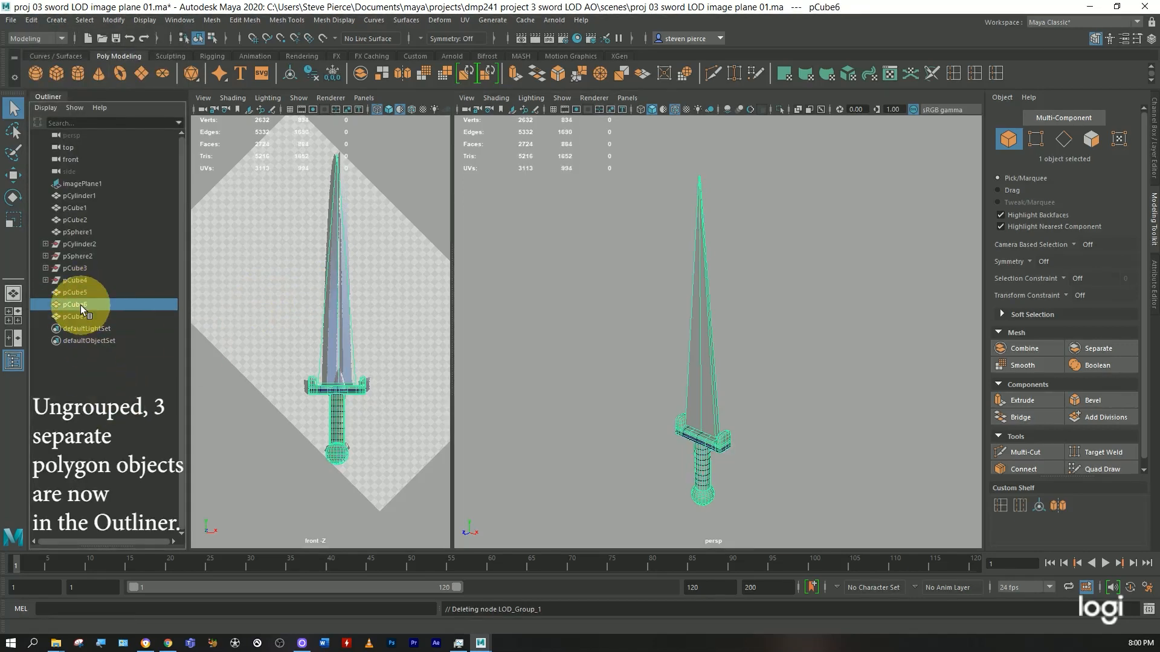
{"action": "left_click", "coordinate": [74, 318]}
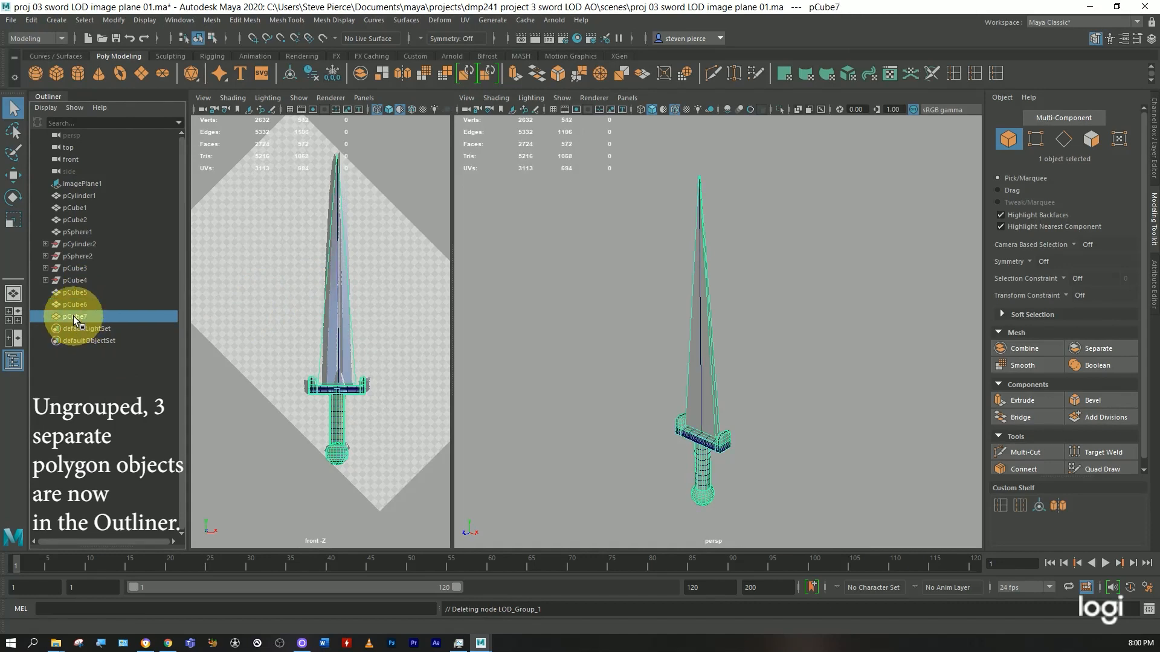
Spread the overlapping swords along Z, moving pCube5 back by about 1.48, pCube6 farther back, and pCube7 forward by about 0.59.
{"action": "left_click", "coordinate": [80, 293]}
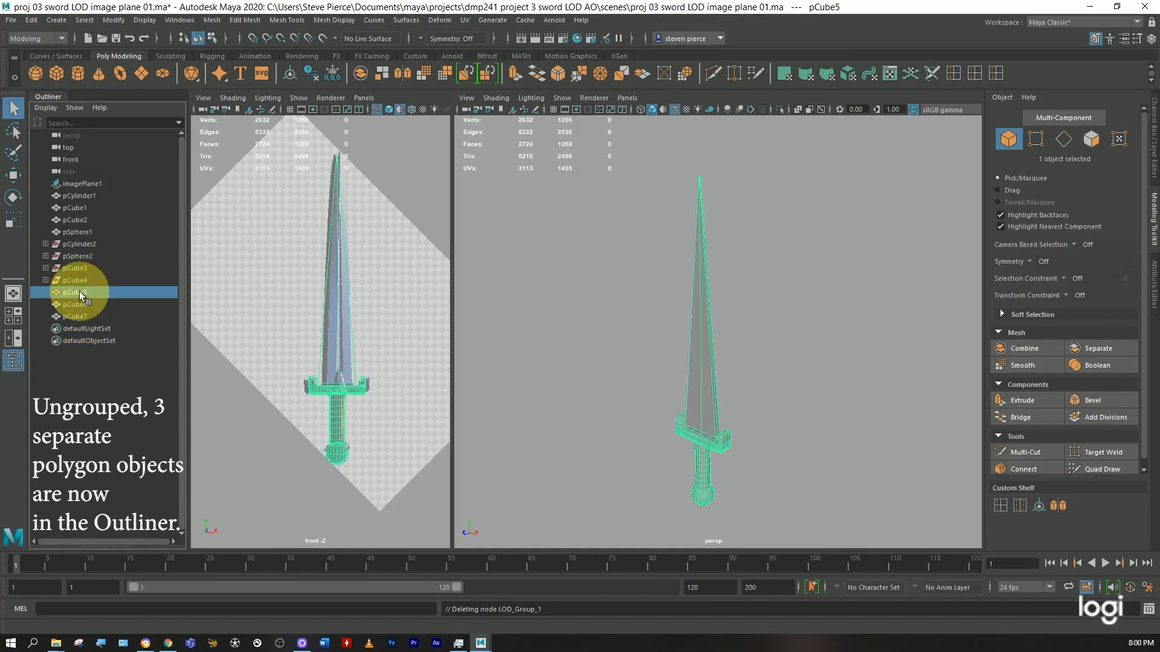
{"action": "left_click", "coordinate": [13, 175]}
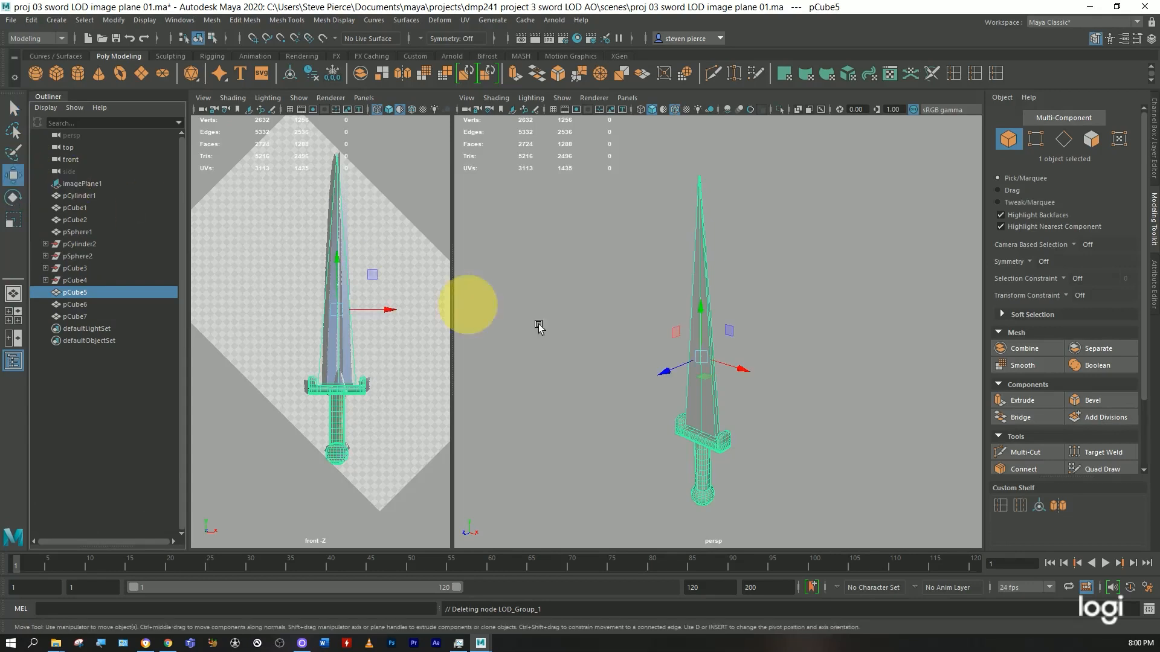
{"action": "left_click_drag", "start_coordinate": [665, 370], "coordinate": [704, 355]}
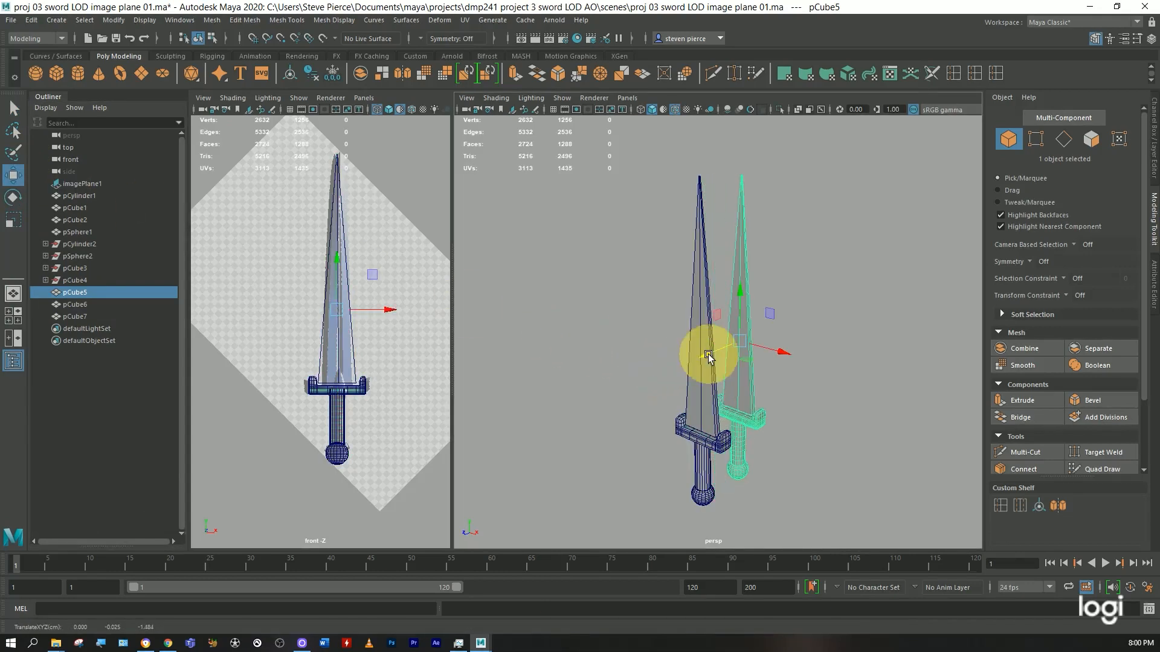
{"action": "left_click", "coordinate": [76, 304]}
{"action": "left_click_drag", "start_coordinate": [665, 370], "coordinate": [733, 341]}
{"action": "left_click", "coordinate": [76, 316]}
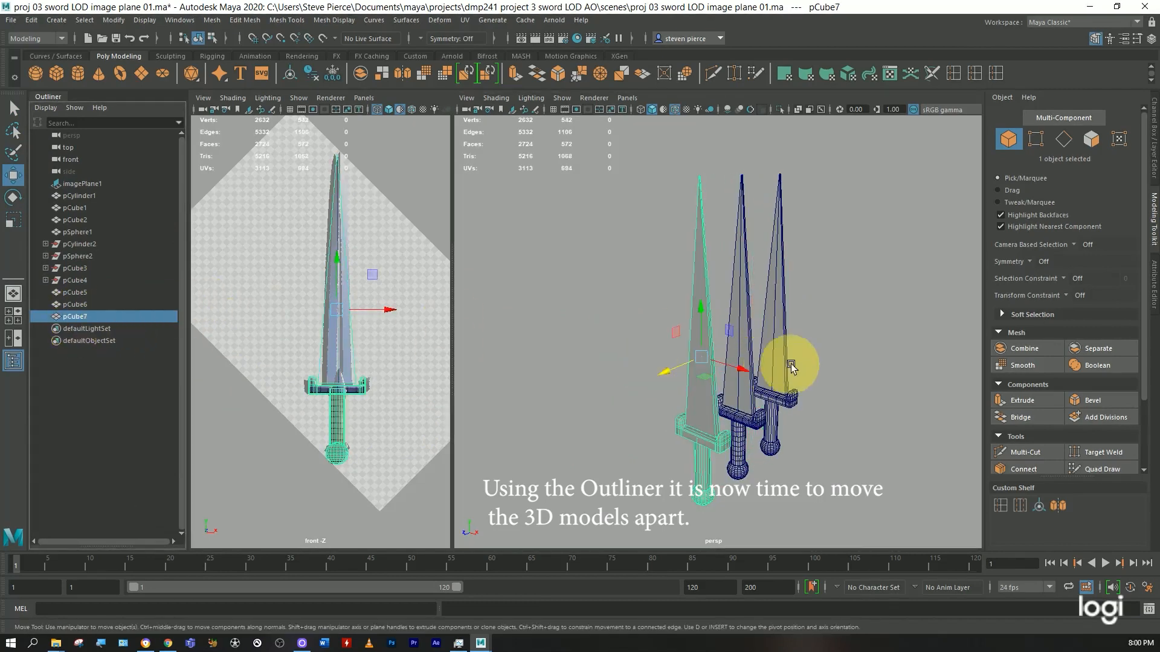
{"action": "left_click_drag", "start_coordinate": [676, 371], "coordinate": [652, 378]}
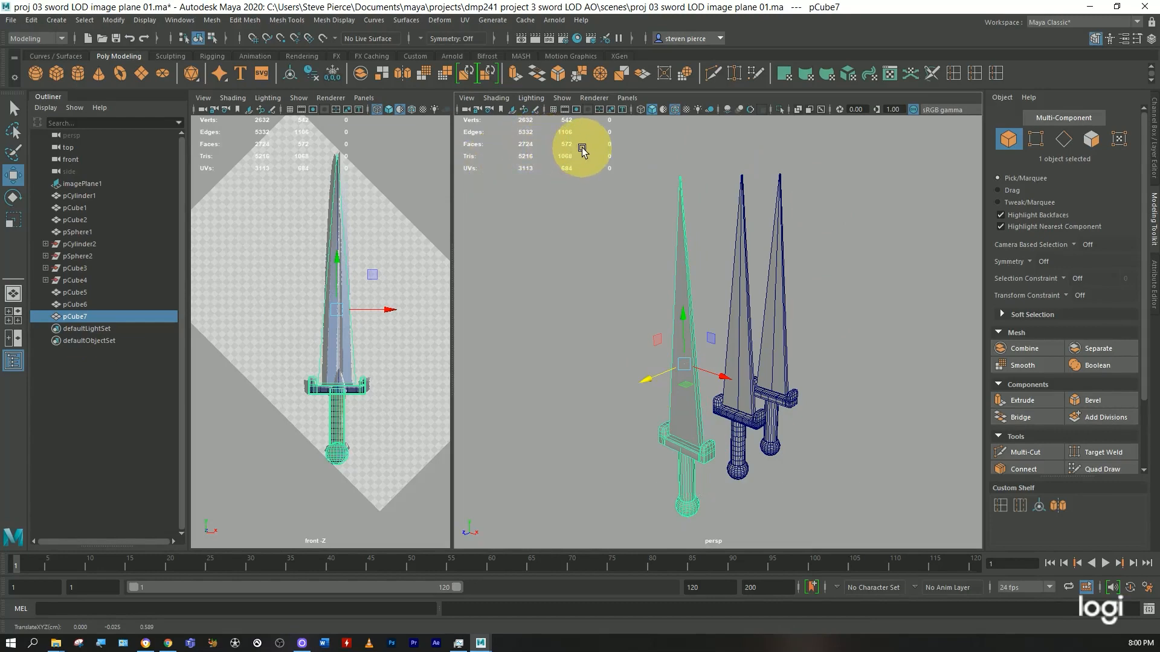
Reorder the swords along Z with wider gaps, placing pCube5 in front, pCube6 in the middle and pCube7 at the back.
{"action": "left_click", "coordinate": [745, 383]}
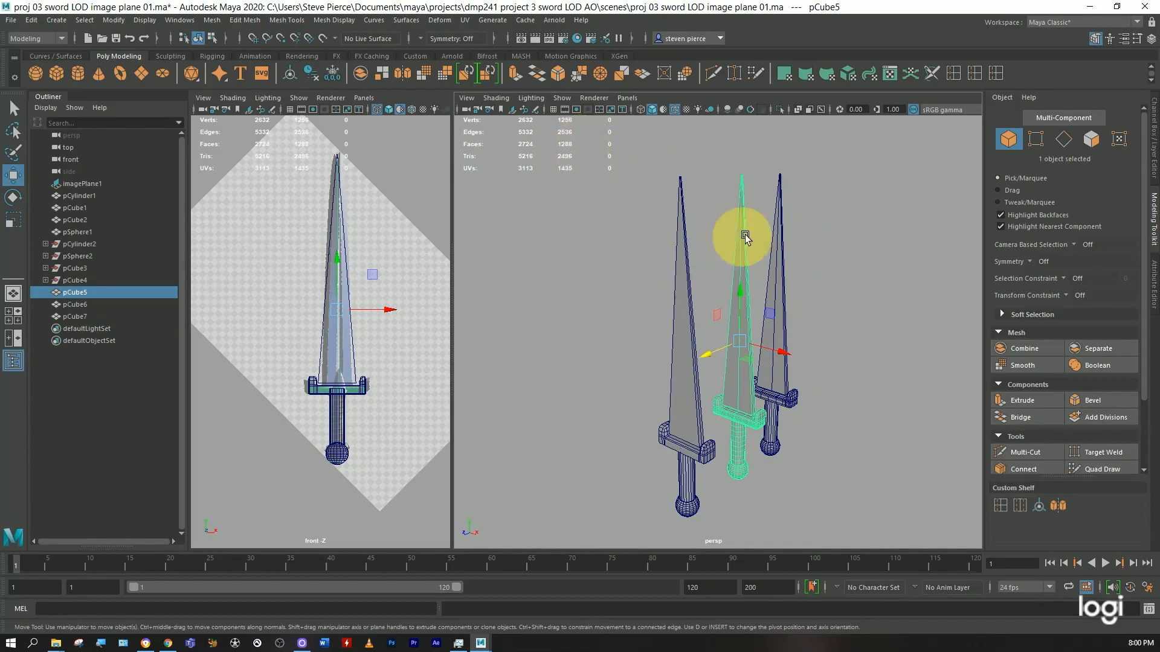
{"action": "left_click", "coordinate": [779, 234]}
{"action": "left_click", "coordinate": [746, 385]}
{"action": "mouse_move", "coordinate": [708, 352]}
{"action": "left_mouse_down"}
{"action": "mouse_move", "coordinate": [644, 391]}
{"action": "mouse_move", "coordinate": [789, 326]}
{"action": "mouse_move", "coordinate": [696, 364]}
{"action": "left_mouse_up"}
{"action": "left_click", "coordinate": [690, 382]}
{"action": "left_click", "coordinate": [783, 384]}
{"action": "middle_click_drag", "start_coordinate": [696, 382], "coordinate": [690, 346], "text": "alt"}
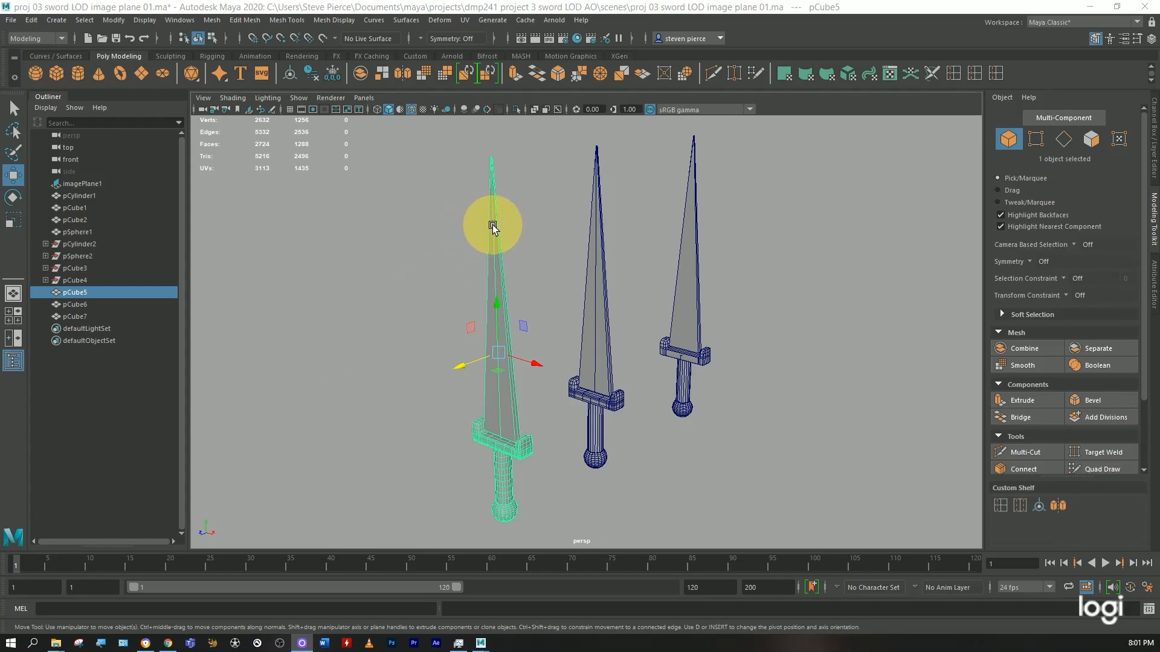
Assign a new Arnold aiAmbientOcclusion material to the front sword, pCube5.
{"action": "left_click", "coordinate": [1153, 281]}
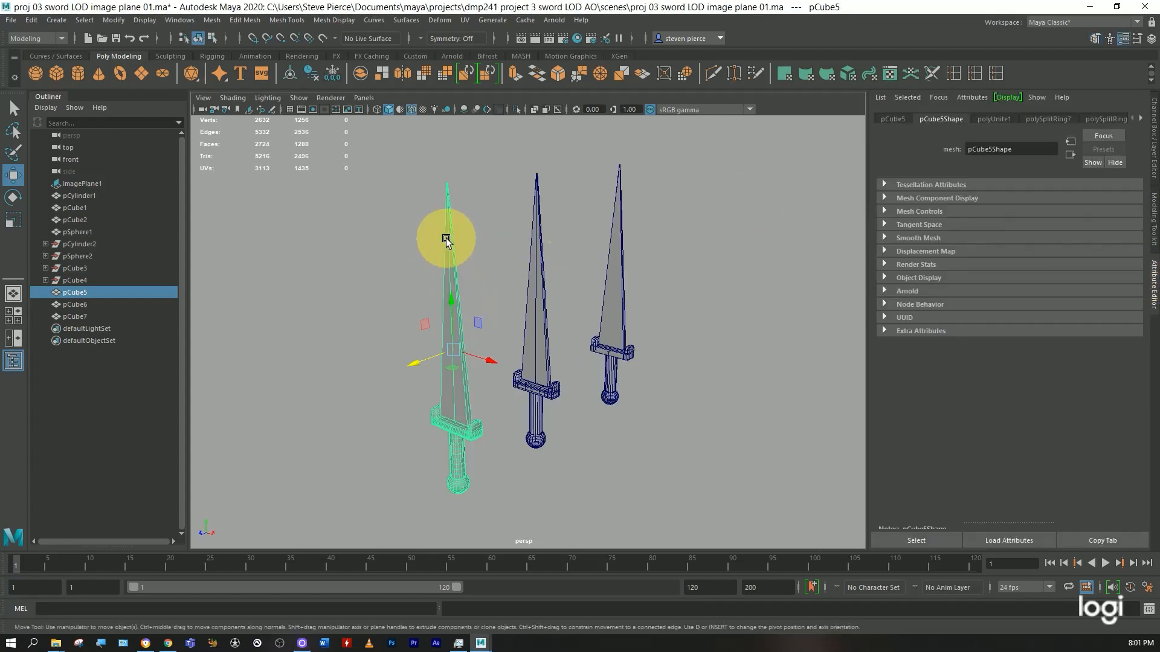
{"action": "right_click_drag", "start_coordinate": [449, 237], "coordinate": [472, 547]}
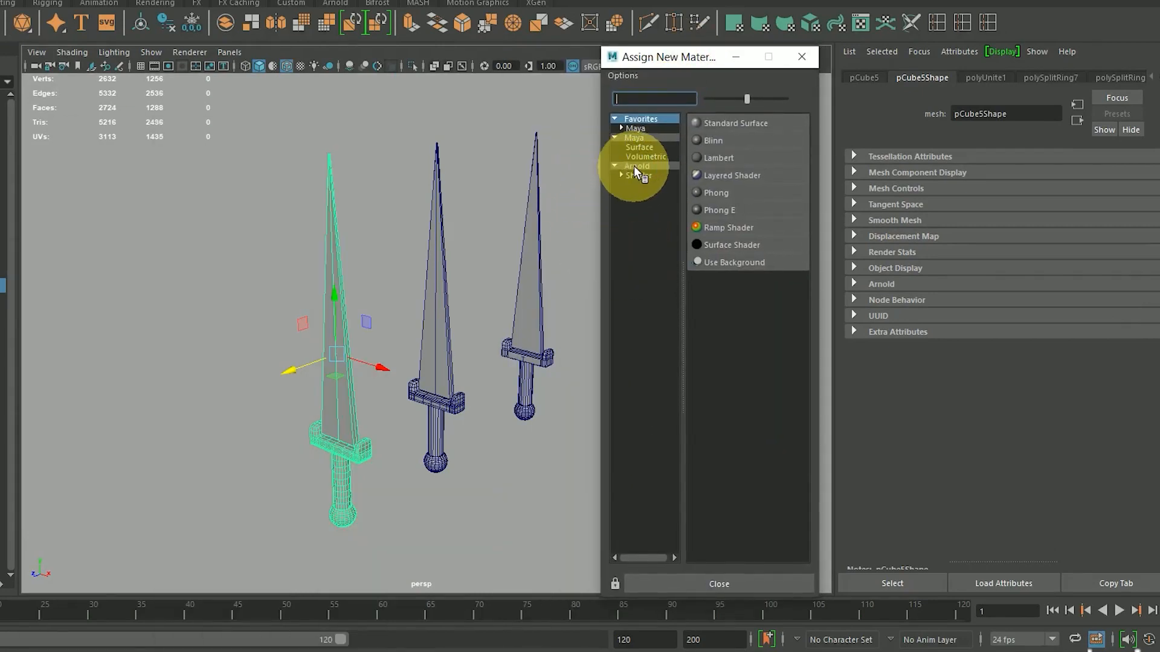
{"action": "left_click", "coordinate": [635, 175]}
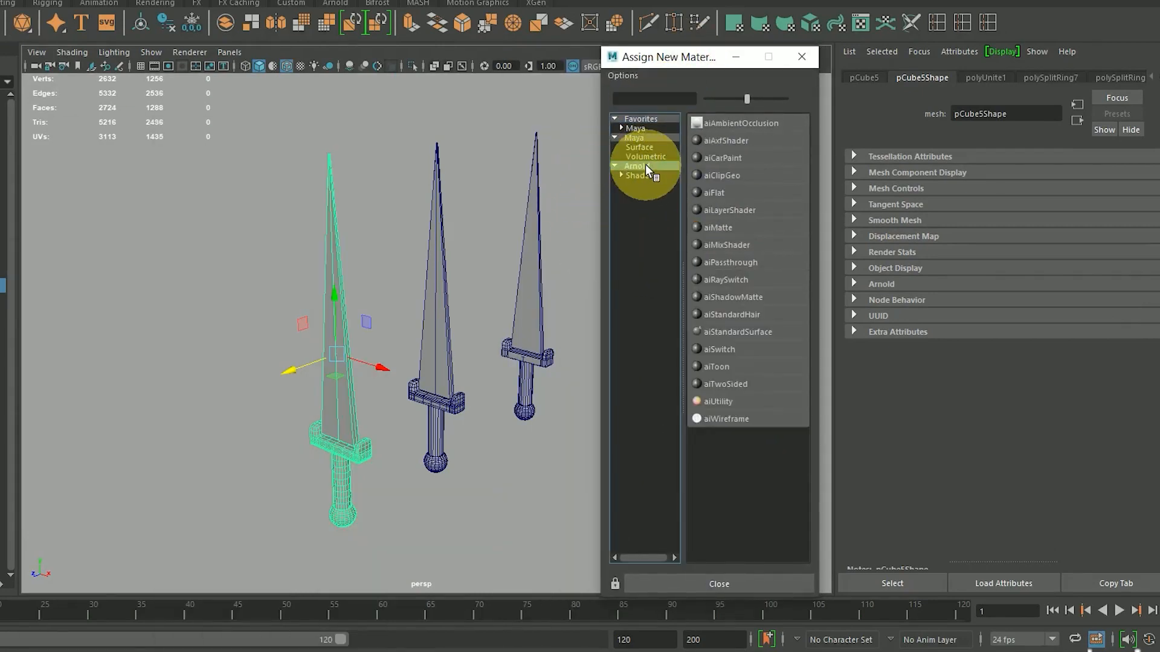
{"action": "left_click", "coordinate": [767, 125]}
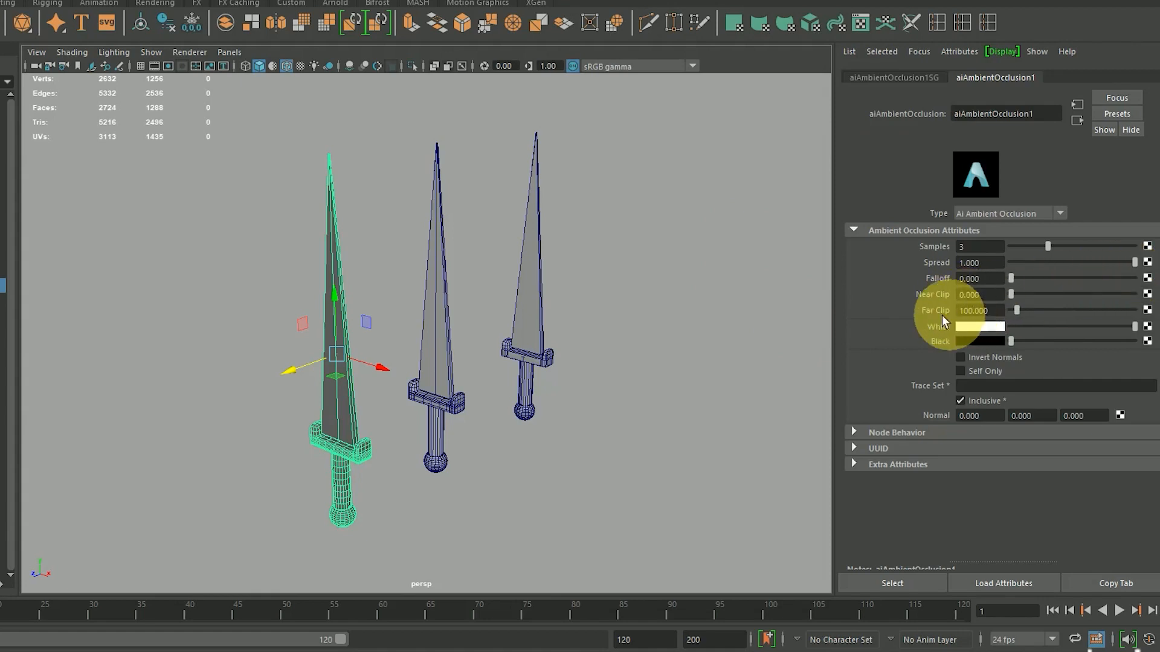
Set the ambient occlusion material's Far Clip to 500 and check its attributes again from the front sword.
{"action": "left_click", "coordinate": [959, 311]}
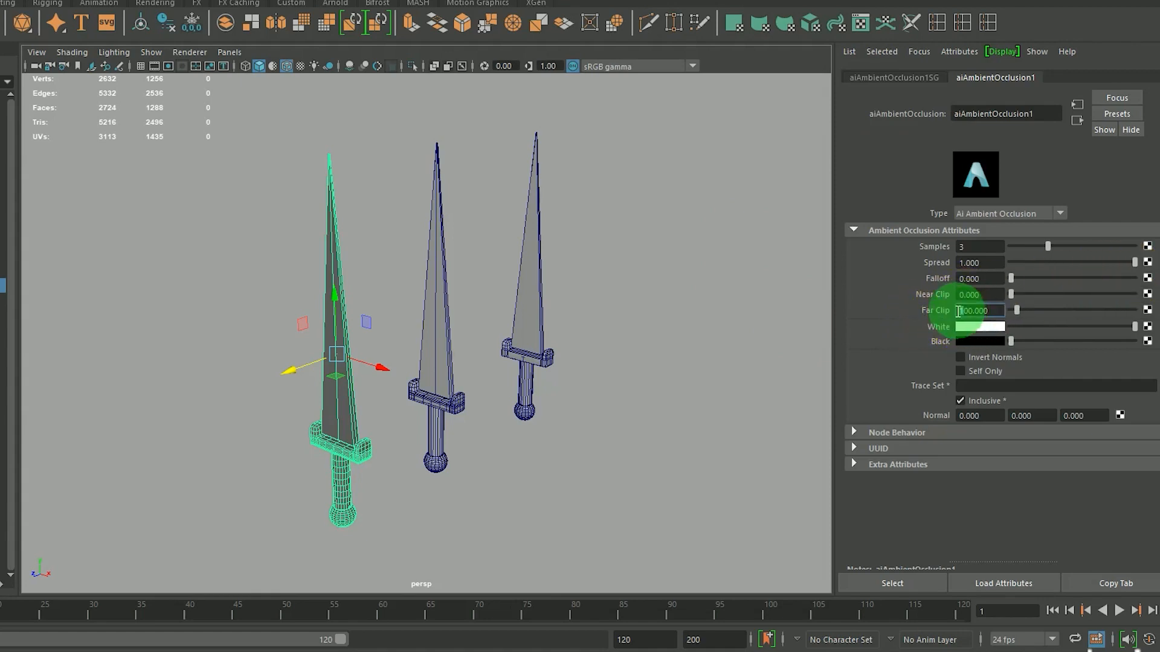
{"action": "type", "text": "5"}
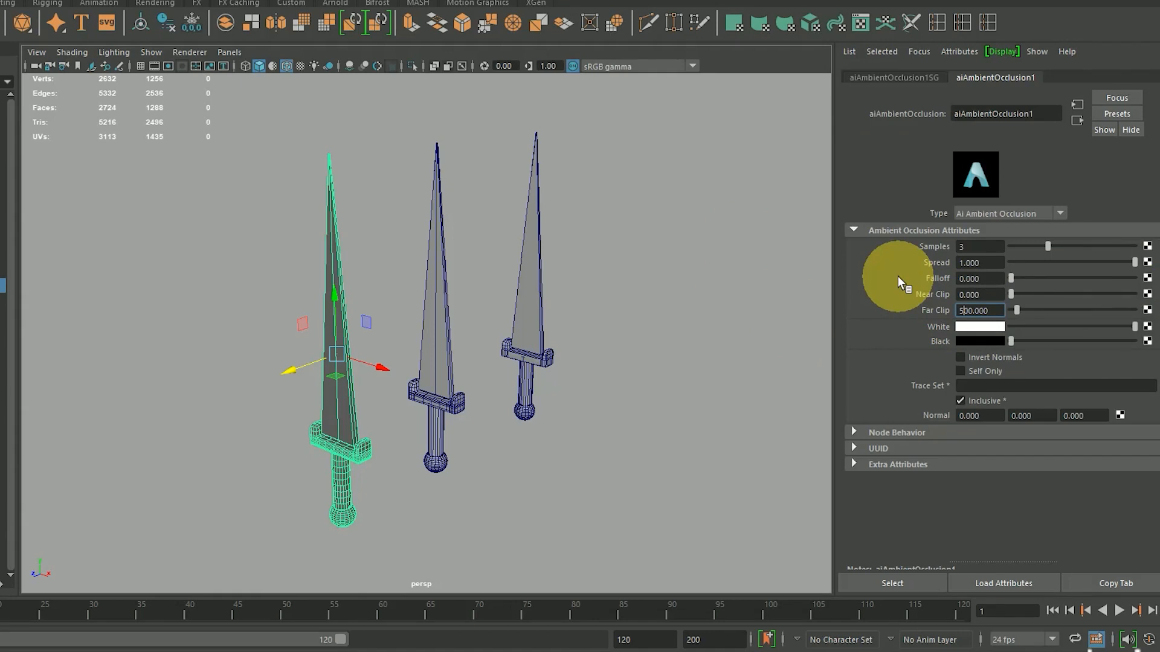
{"action": "left_click", "coordinate": [345, 401]}
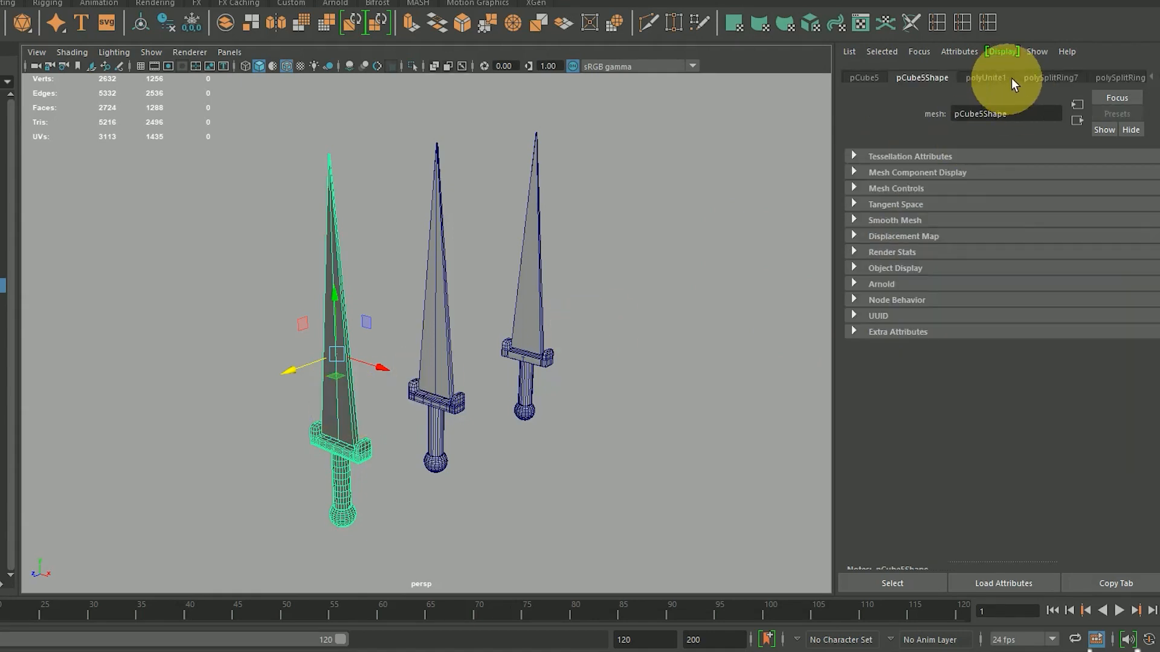
{"action": "left_click", "coordinate": [1150, 77]}
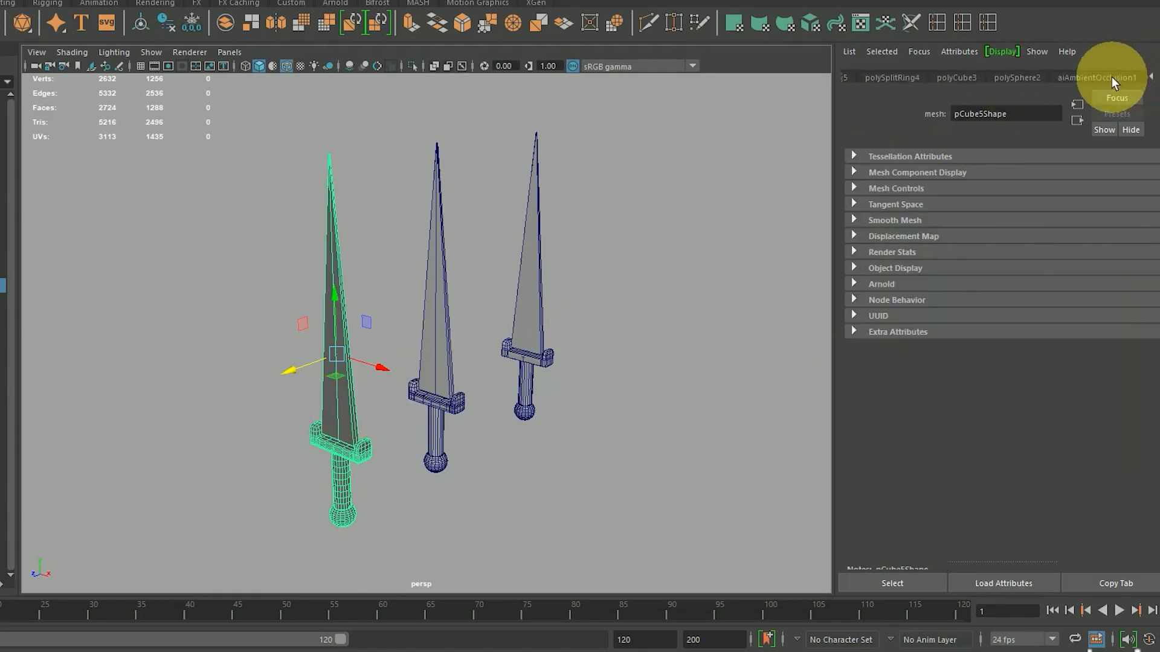
{"action": "left_click", "coordinate": [1112, 77]}
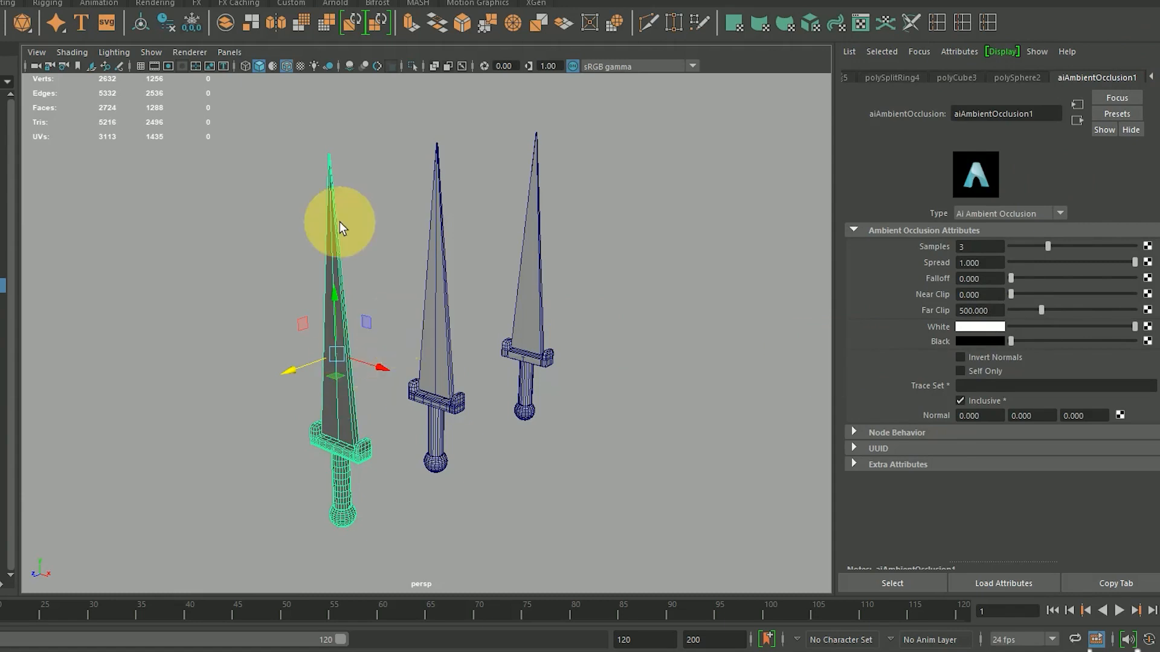
Assign the existing aiAmbientOcclusion1 material to the middle and back swords and show its attributes from the back one.
{"action": "left_click", "coordinate": [438, 259]}
{"action": "right_click_drag", "start_coordinate": [438, 210], "coordinate": [586, 611]}
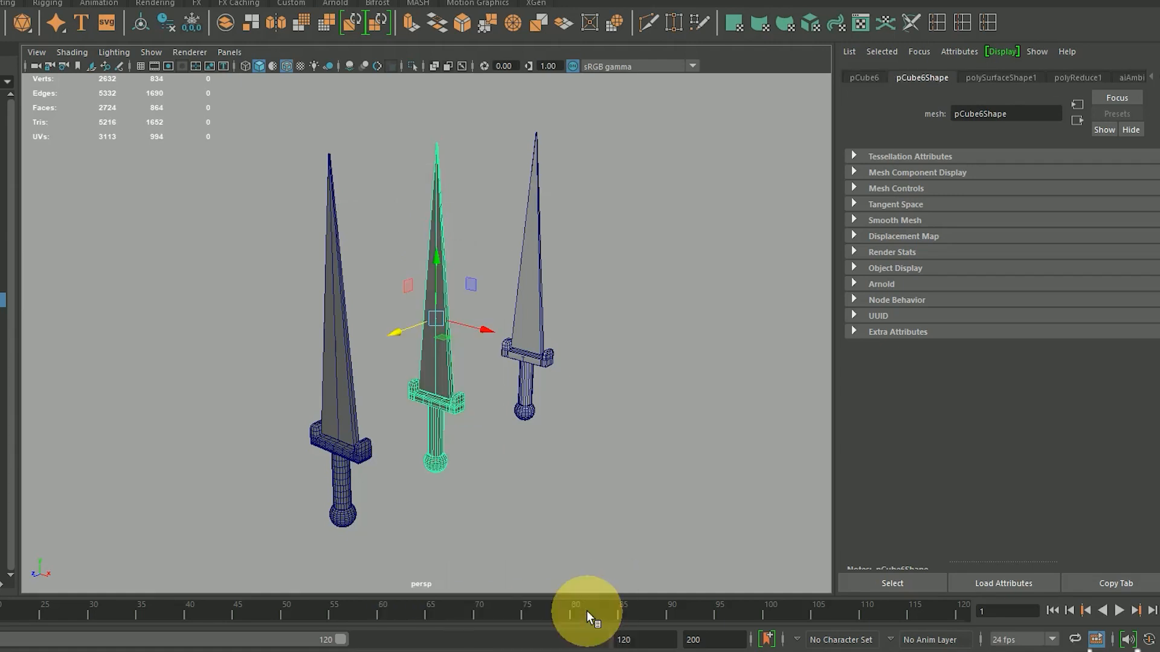
{"action": "left_click", "coordinate": [531, 247]}
{"action": "right_click_drag", "start_coordinate": [531, 248], "coordinate": [652, 648]}
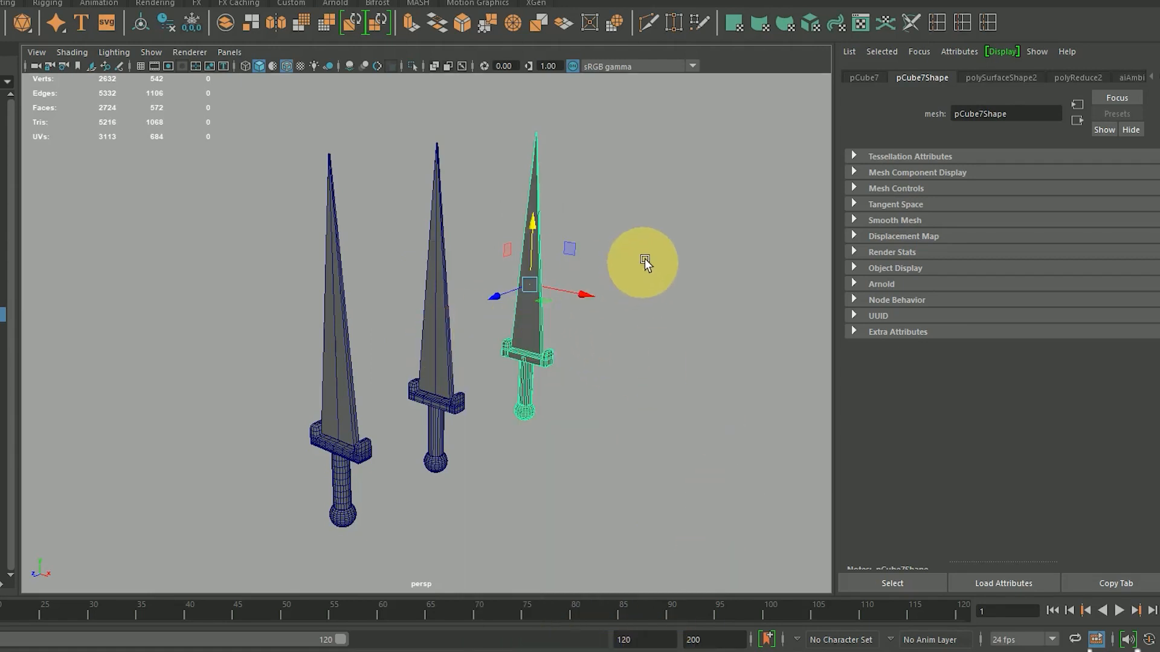
{"action": "left_click", "coordinate": [1125, 79]}
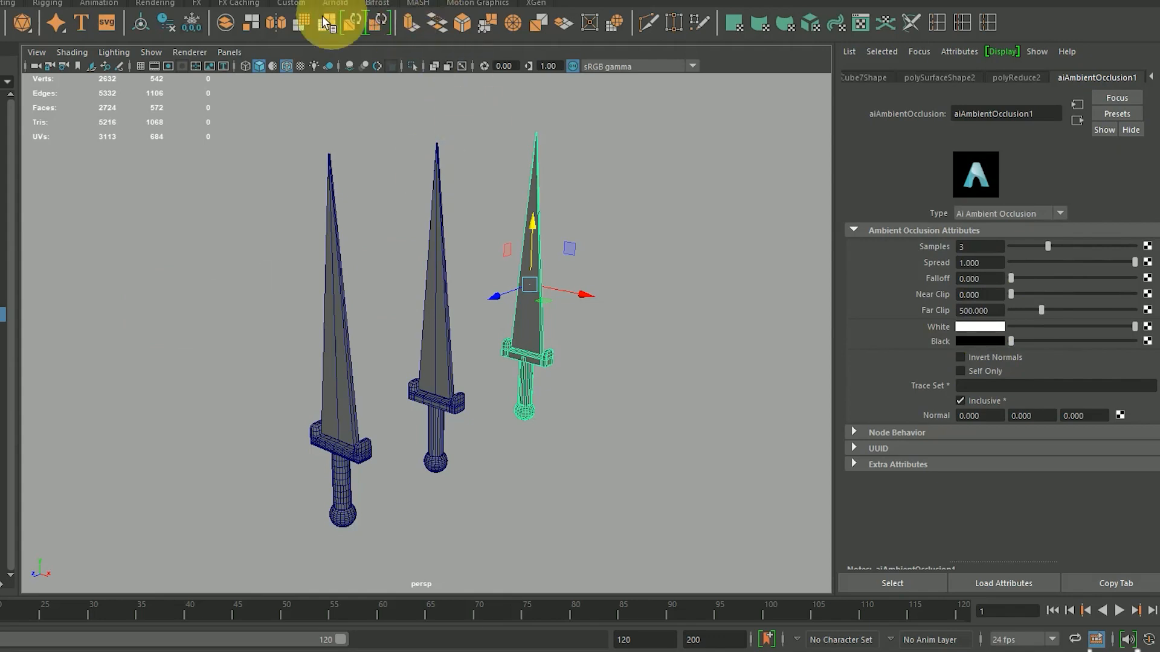
Turn on the resolution gate in the perspective view.
{"action": "left_click", "coordinate": [155, 67]}
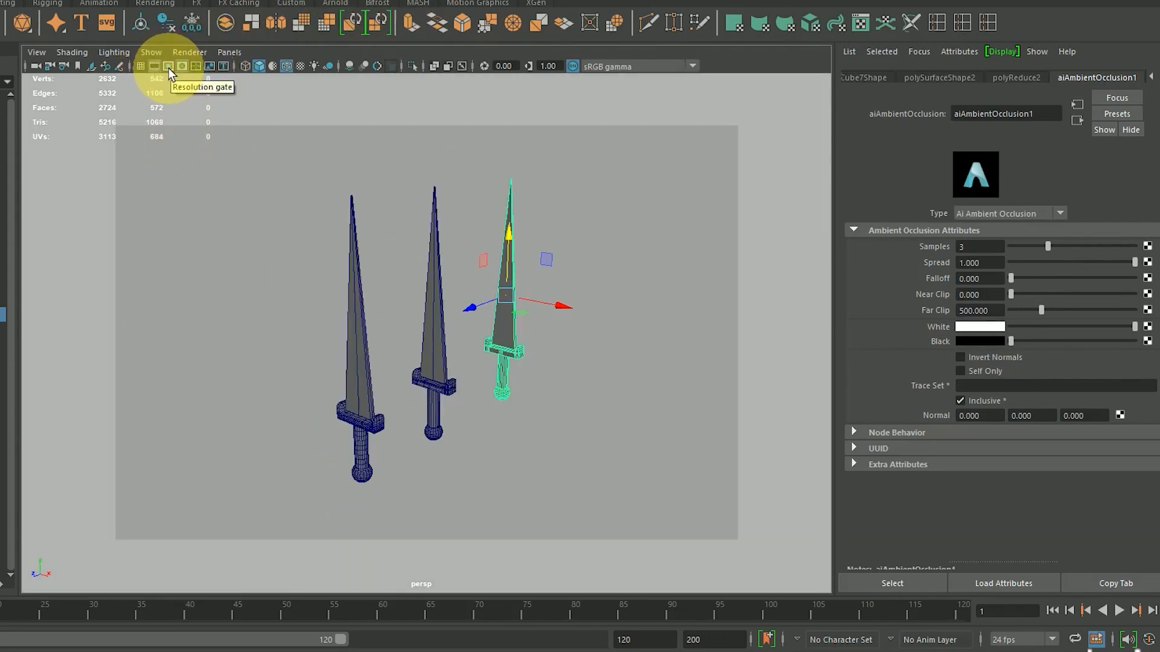
{"action": "left_click", "coordinate": [168, 67]}
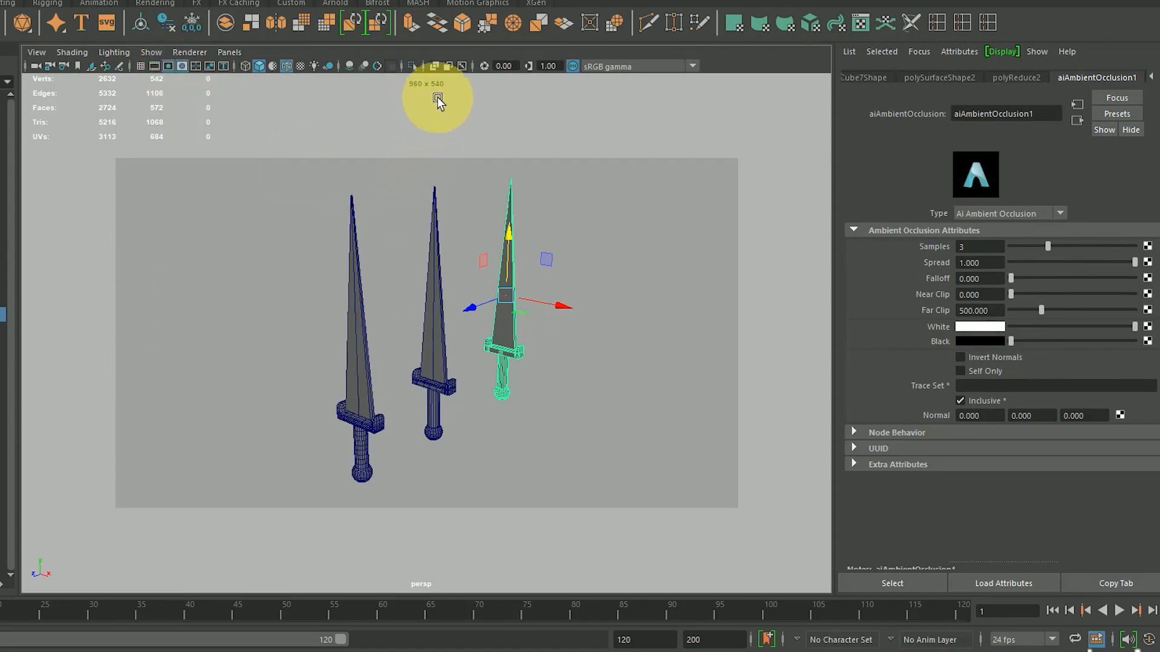
Open the render settings and set the output image format to png.
{"action": "left_click", "coordinate": [473, 3]}
{"action": "left_click", "coordinate": [918, 158]}
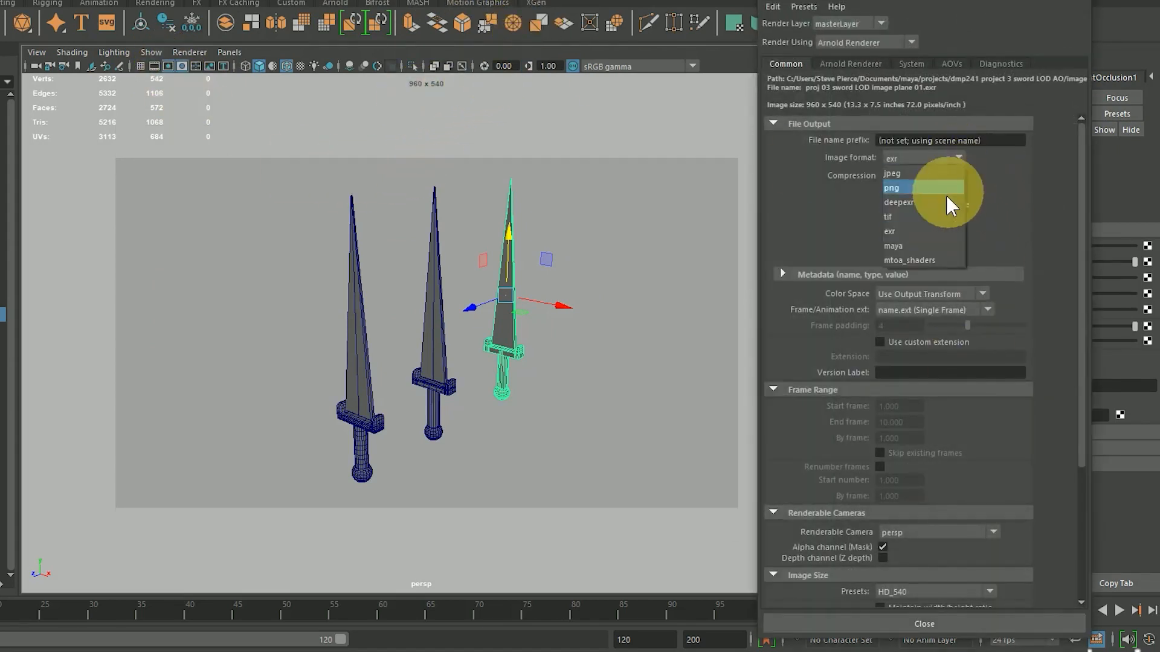
{"action": "left_click", "coordinate": [950, 186]}
Set the render image size to the 1920 x 1080 HD preset and render the ambient occlusion swords from the perspective view.
{"action": "scroll", "coordinate": [1021, 296], "scroll_direction": "down", "scroll_amount": 5}
{"action": "left_click", "coordinate": [934, 407]}
{"action": "scroll", "coordinate": [941, 521], "scroll_direction": "down", "scroll_amount": 2}
{"action": "left_click", "coordinate": [936, 438]}
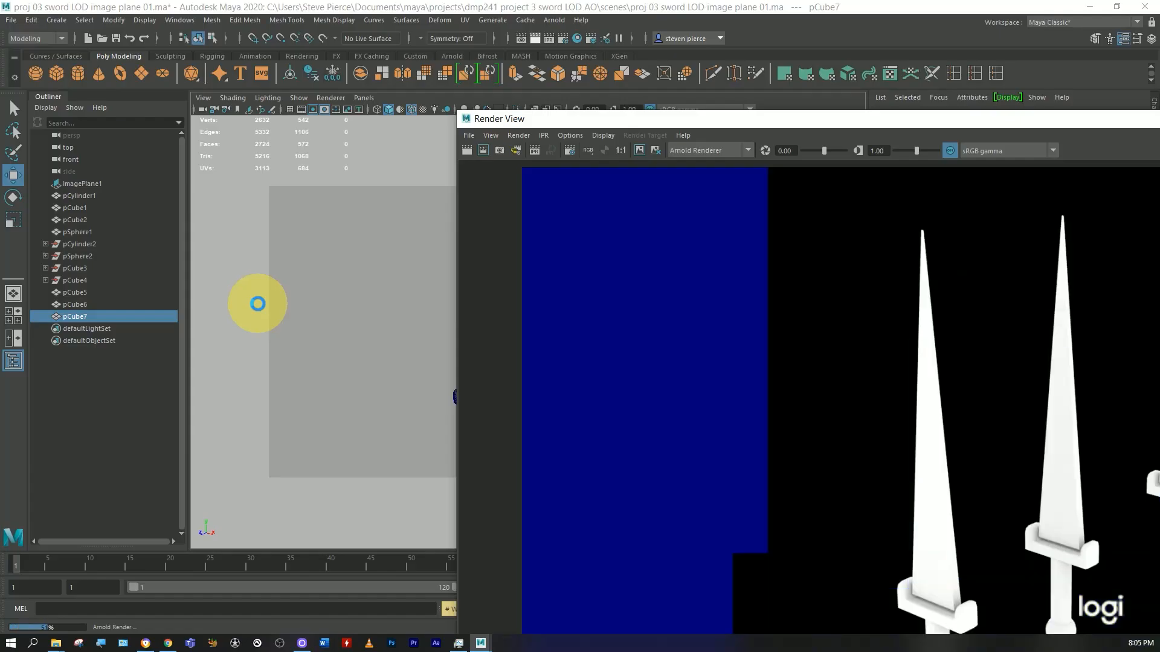
{"action": "left_click_drag", "start_coordinate": [937, 118], "coordinate": [701, 110]}
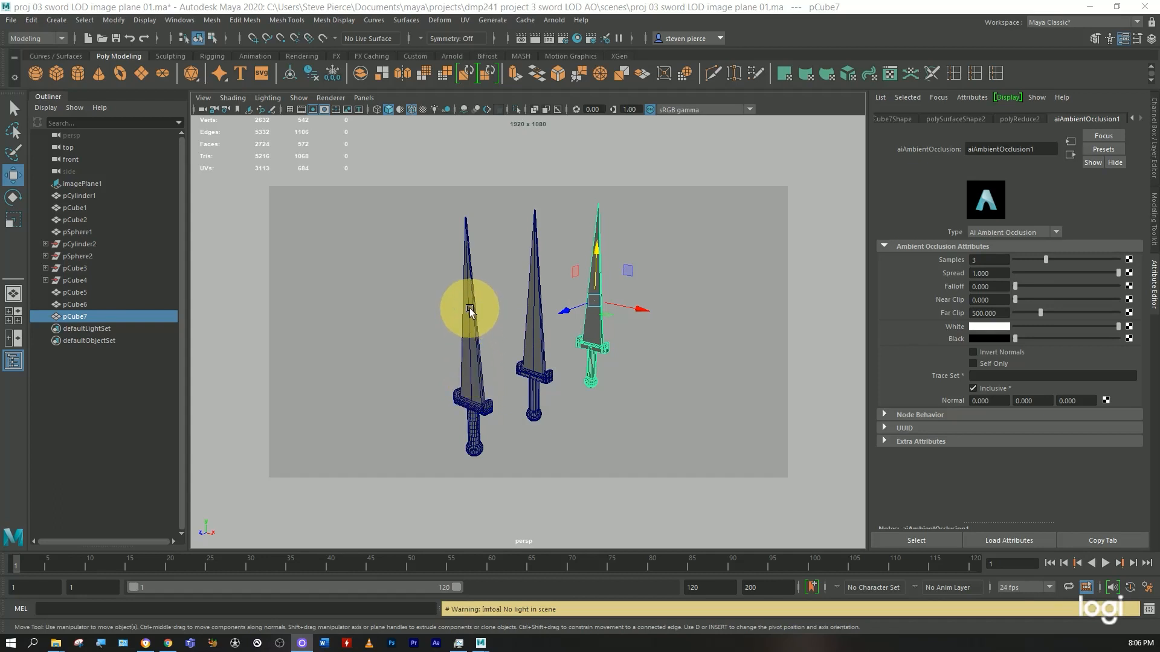
Assign a new Arnold aiWireframe material to the back sword, pCube7, and set its Edge Type to polygons.
{"action": "right_click_drag", "start_coordinate": [466, 270], "coordinate": [496, 578]}
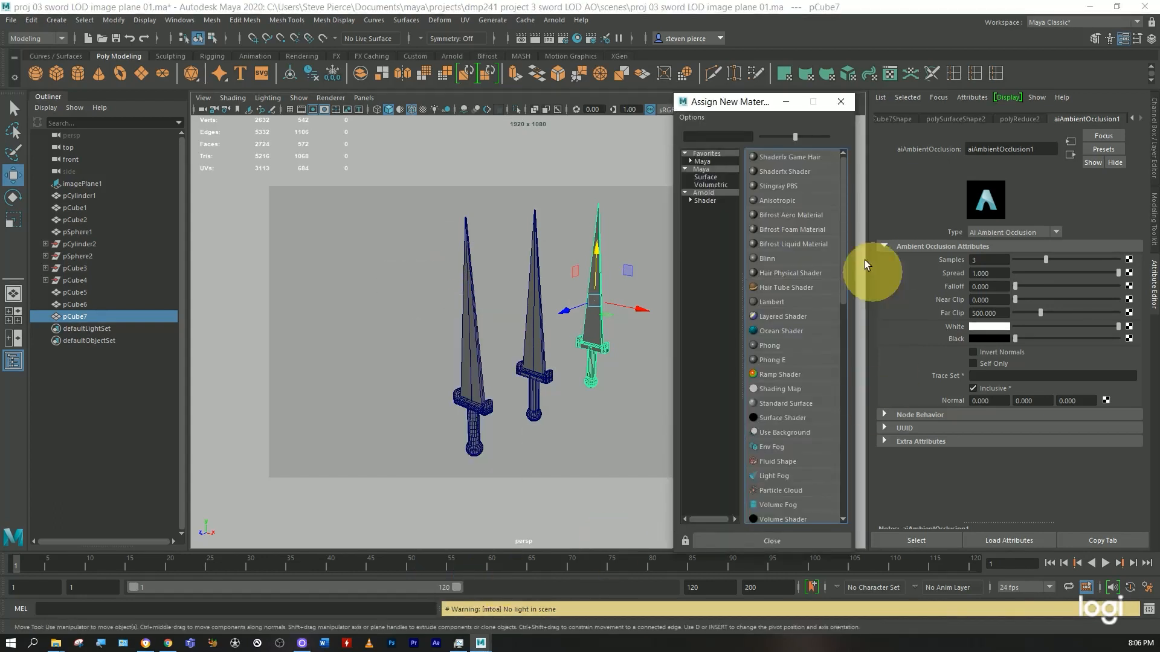
{"action": "left_click", "coordinate": [703, 200]}
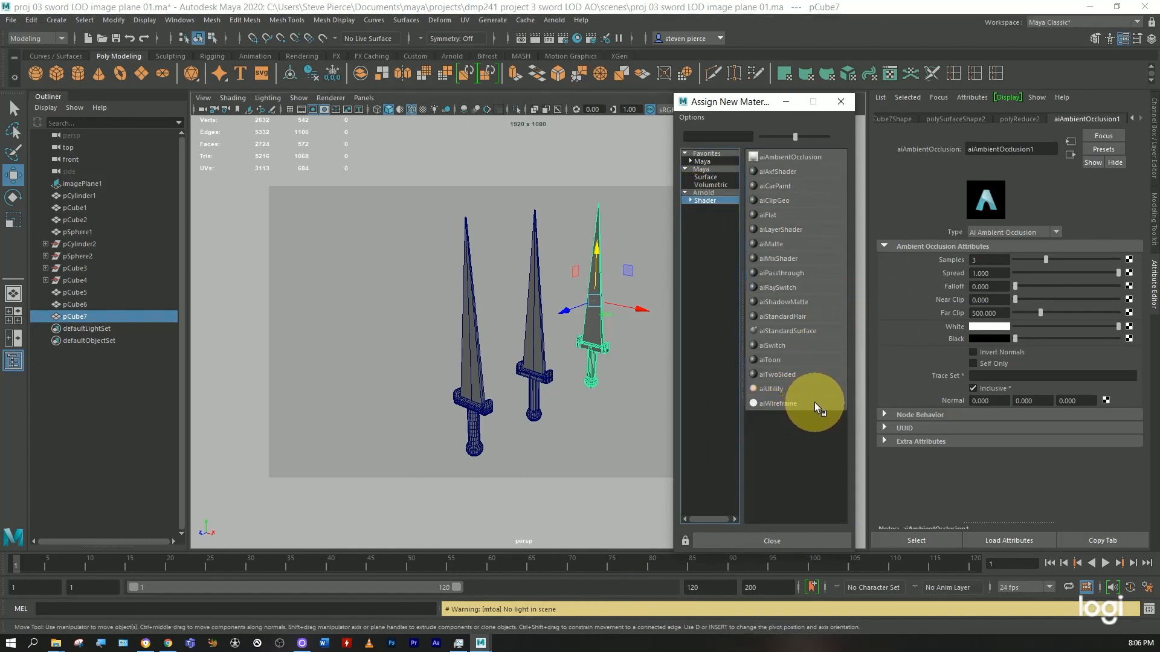
{"action": "left_click", "coordinate": [798, 406]}
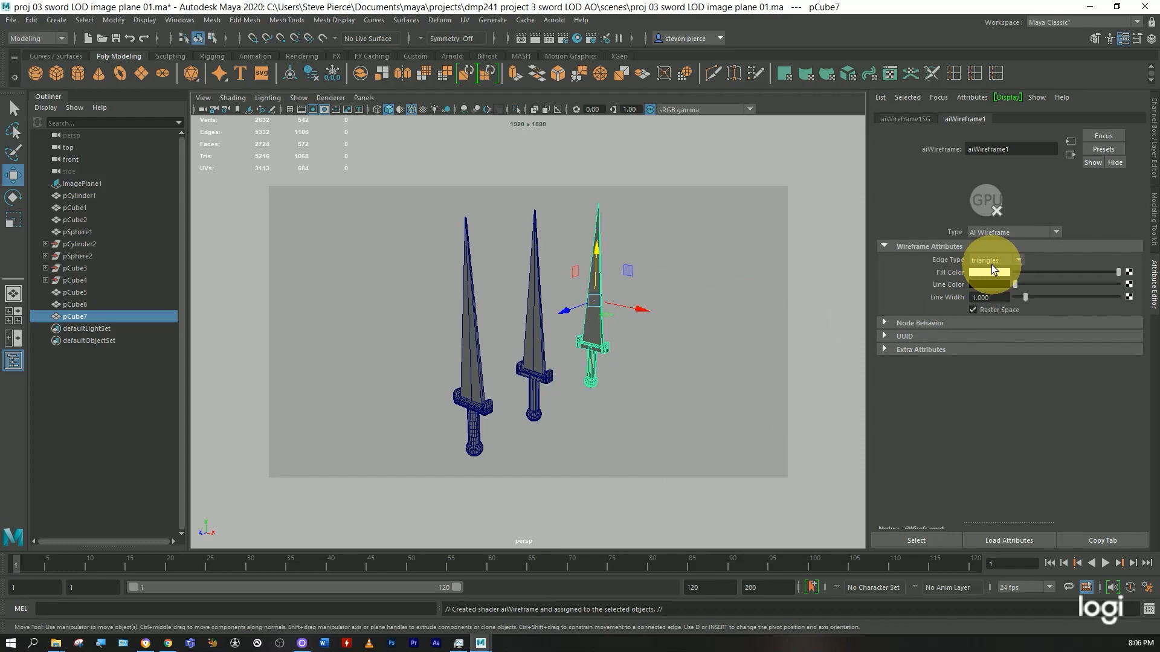
{"action": "left_click", "coordinate": [1018, 260]}
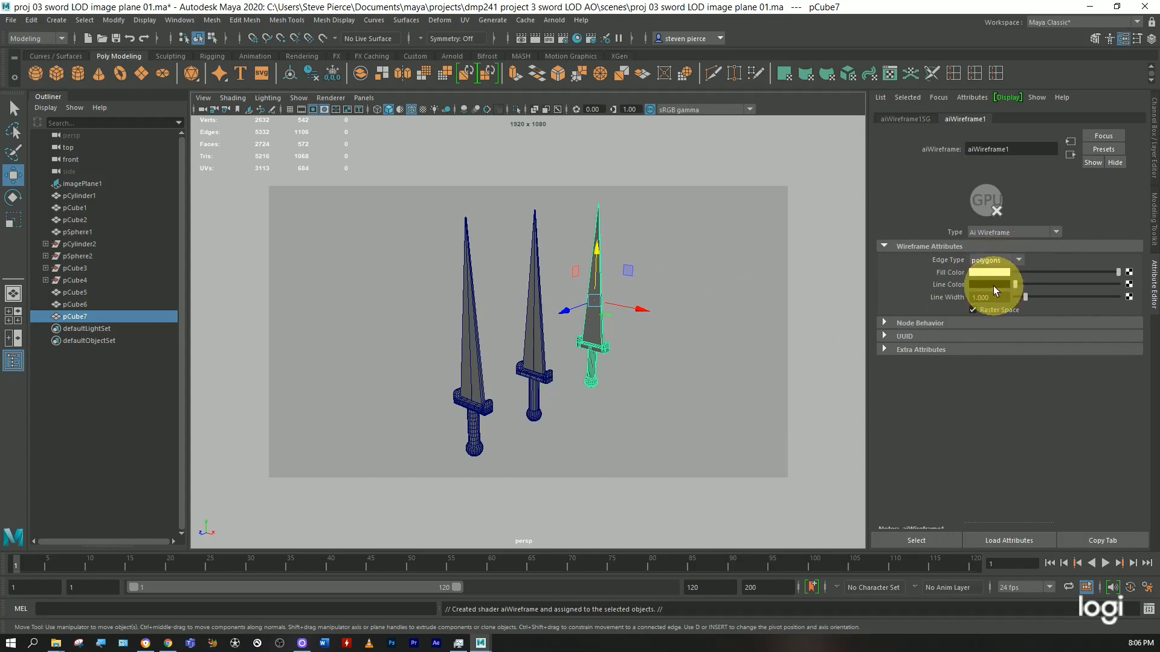
{"action": "left_click", "coordinate": [993, 285]}
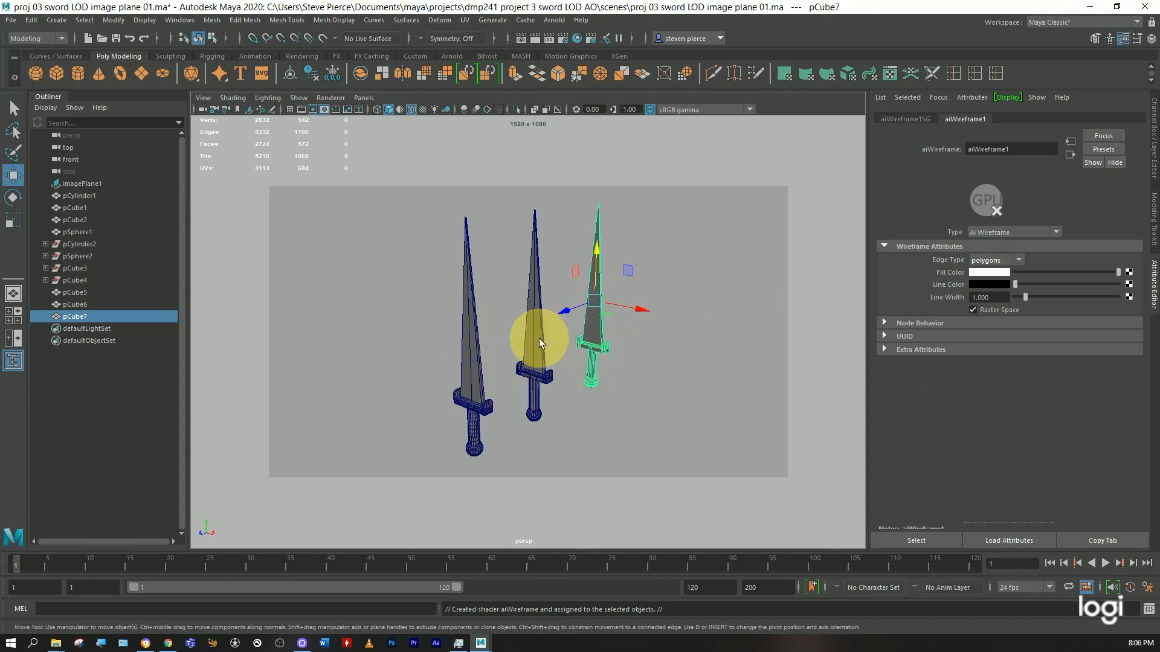
Assign the existing aiWireframe1 material to the middle and front swords, pCube6 and pCube5.
{"action": "left_click", "coordinate": [534, 297]}
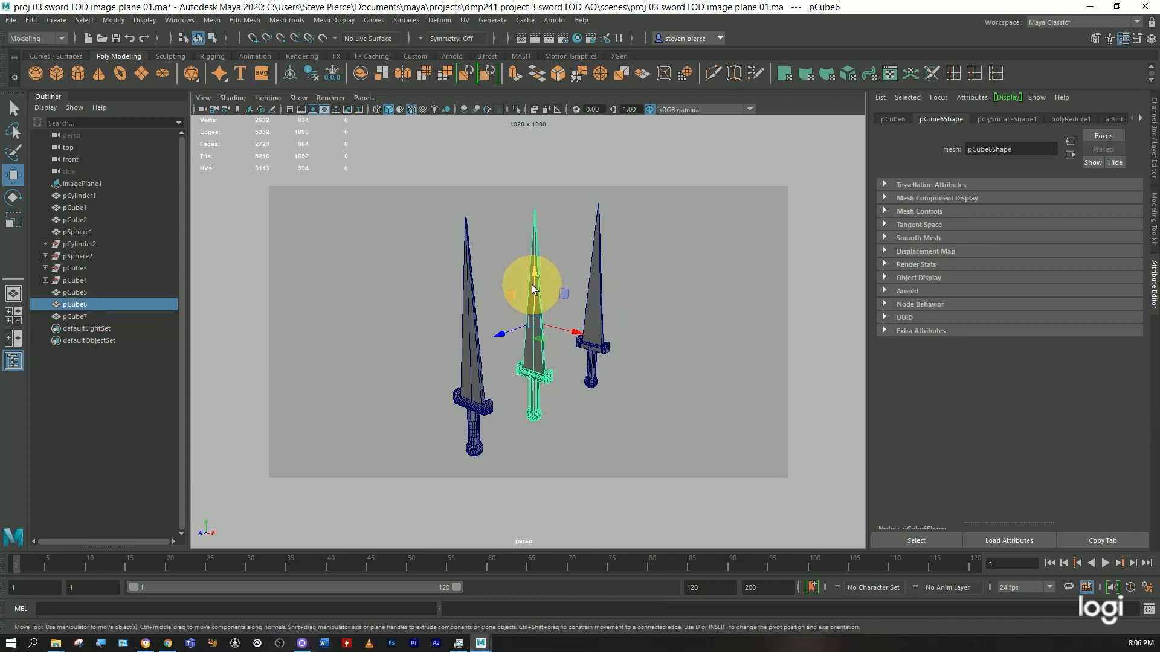
{"action": "right_click_drag", "start_coordinate": [534, 255], "coordinate": [651, 600]}
{"action": "right_click_drag", "start_coordinate": [469, 334], "coordinate": [519, 300]}
{"action": "left_click", "coordinate": [472, 337]}
{"action": "left_click_drag", "start_coordinate": [481, 310], "coordinate": [476, 397]}
{"action": "right_click_drag", "start_coordinate": [477, 307], "coordinate": [583, 603]}
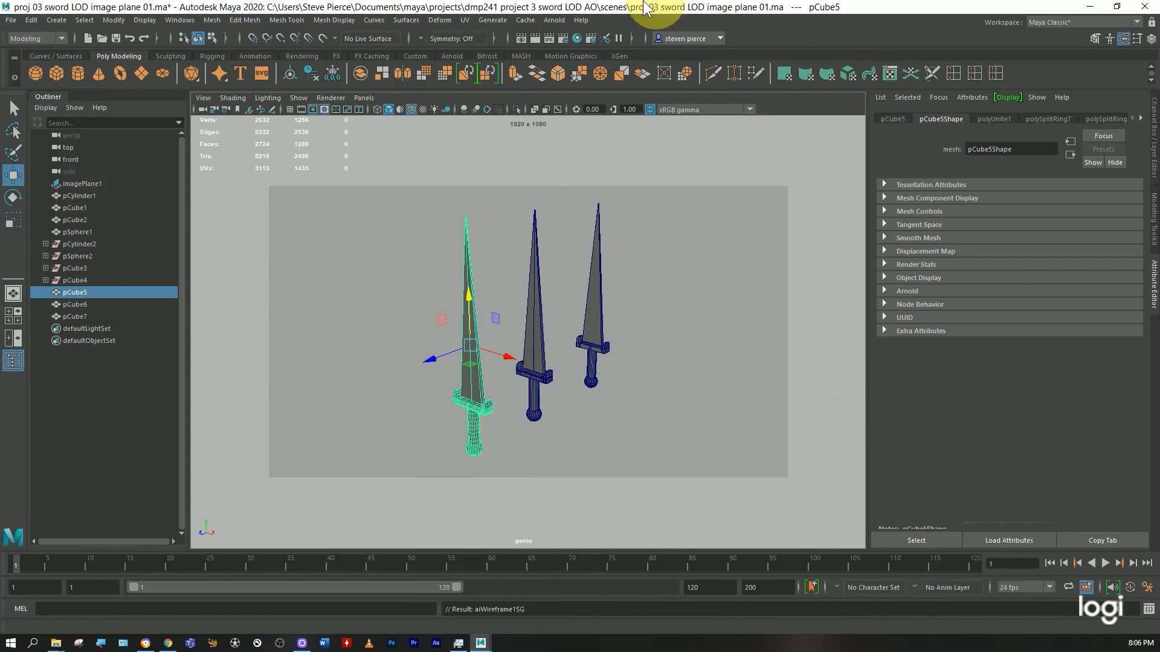
Render the wireframe swords and reposition the Render View window so the whole image can be inspected.
{"action": "left_click", "coordinate": [537, 39]}
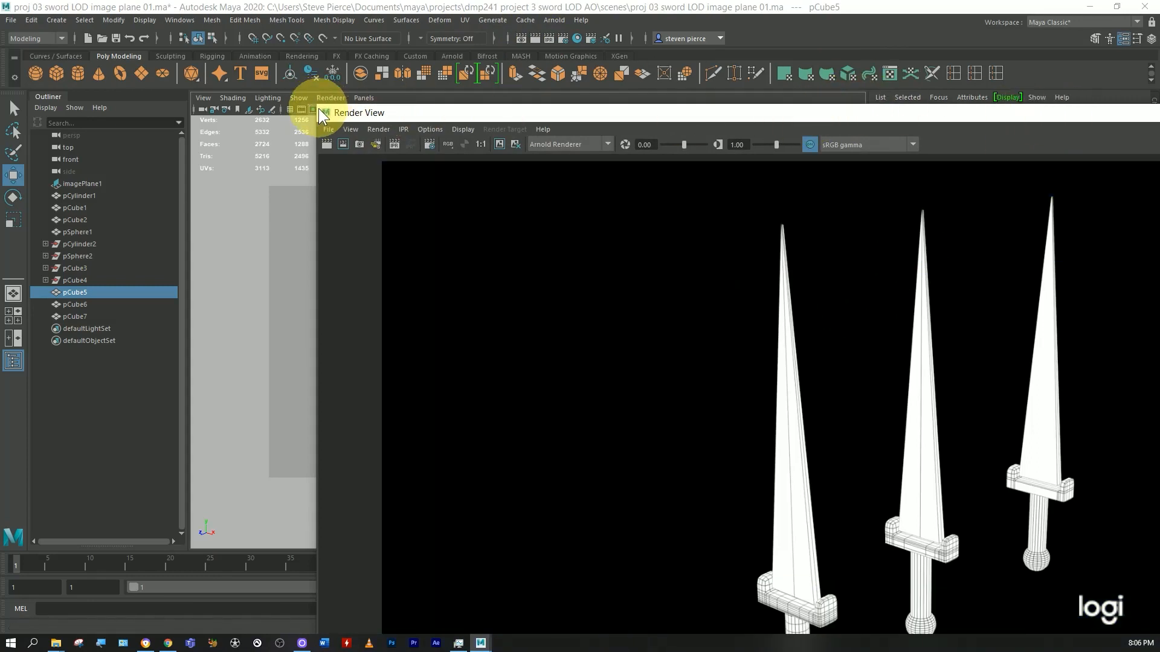
{"action": "left_click_drag", "start_coordinate": [320, 114], "coordinate": [494, 262]}
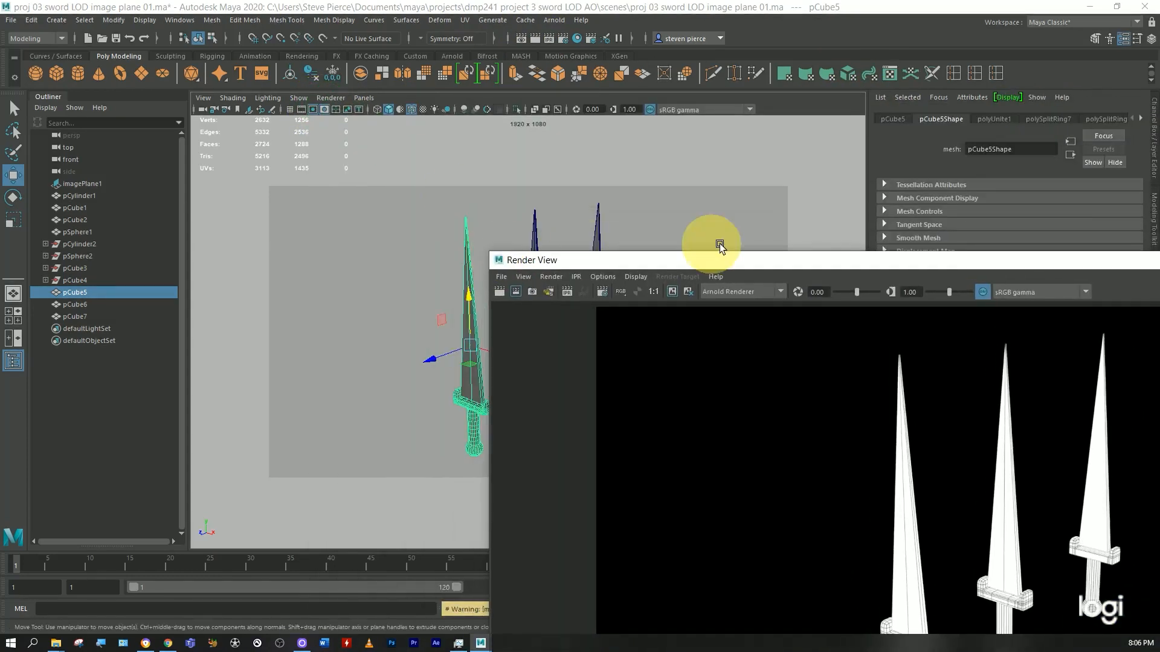
{"action": "left_click_drag", "start_coordinate": [931, 257], "coordinate": [679, 103]}
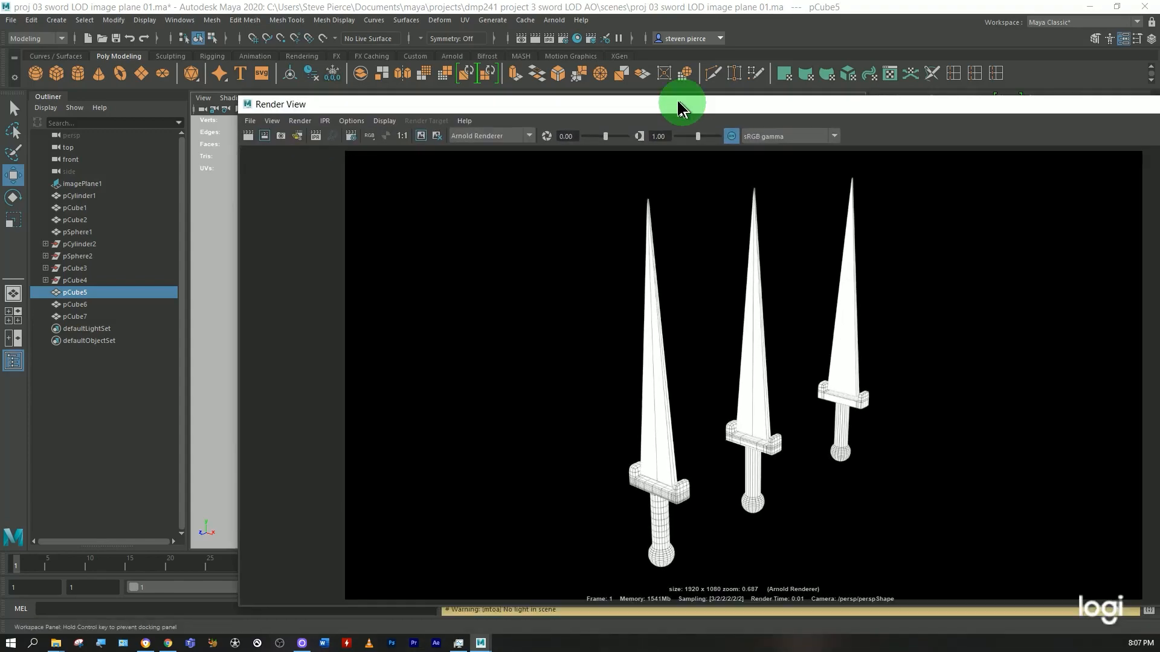